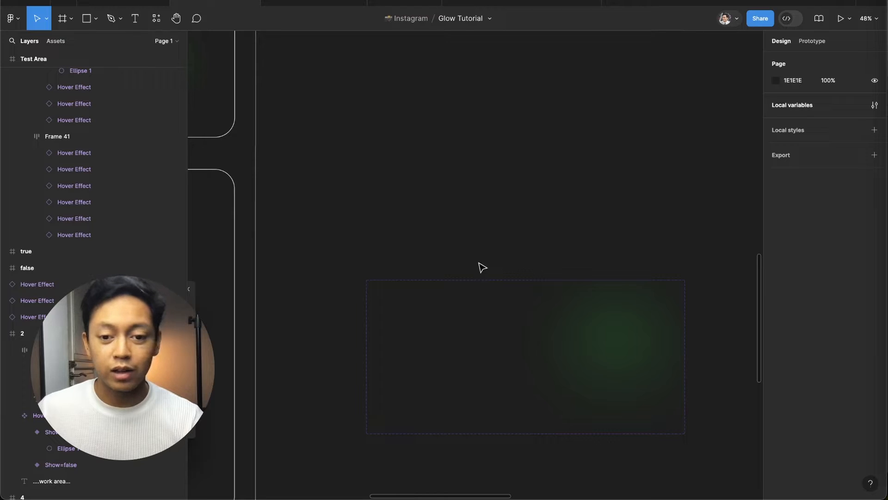
- Examine the ellipses in both variants of the finished Hover Effect component, and the empty false and true frames in the work area
left_click(481, 347)
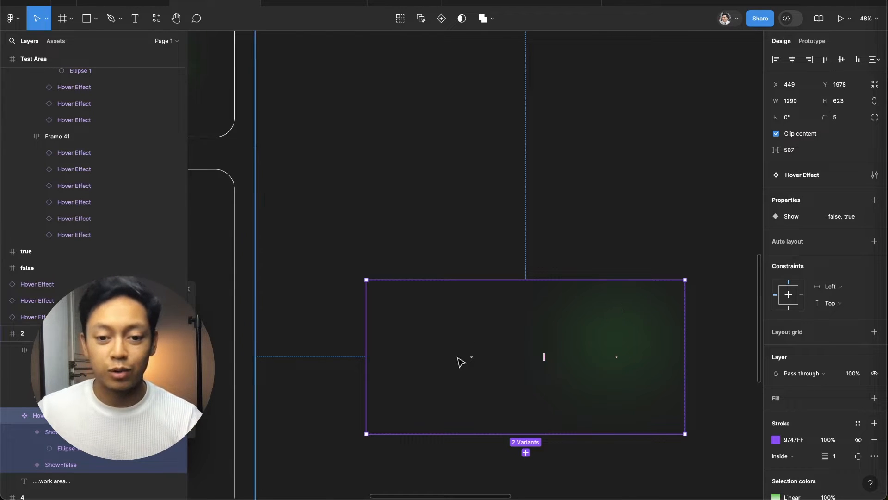
left_click(477, 356, "super")
left_click(481, 359, "super")
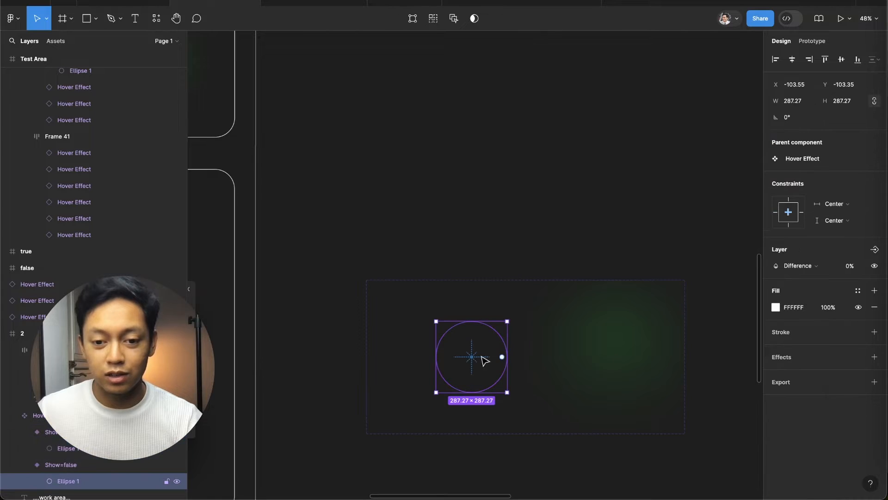
left_click(481, 273)
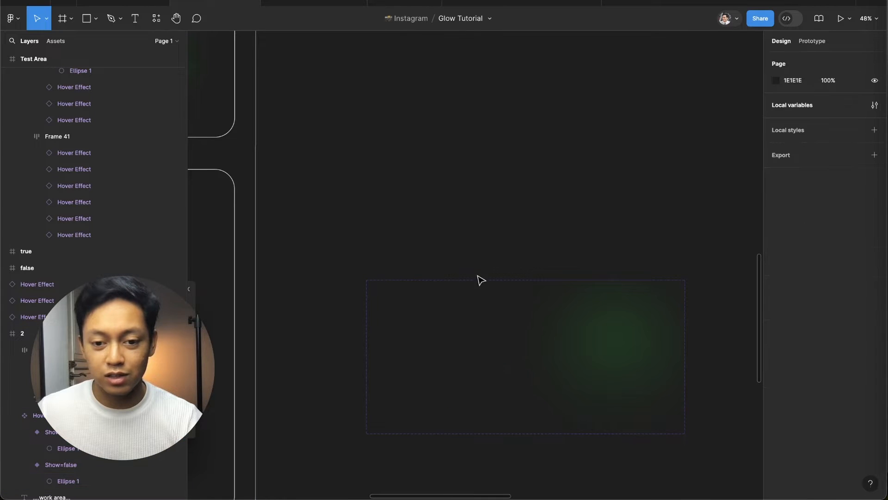
left_click(623, 355, "super")
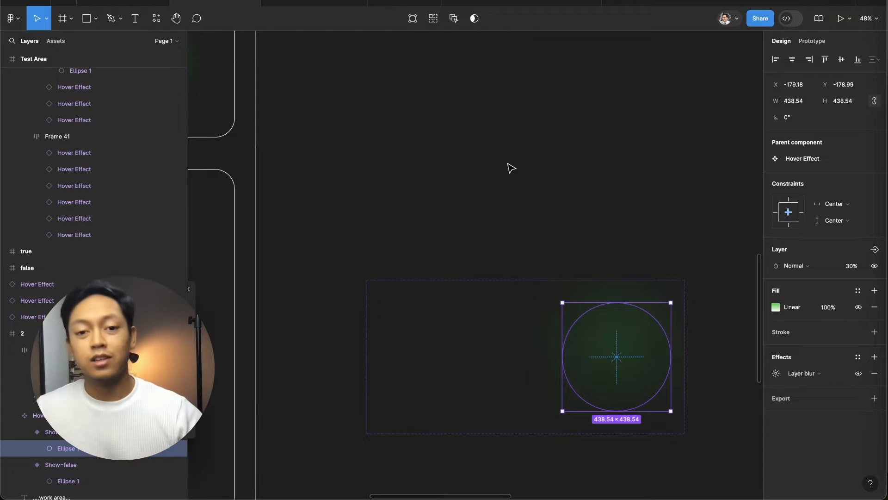
scroll(504, 167, "up", 10)
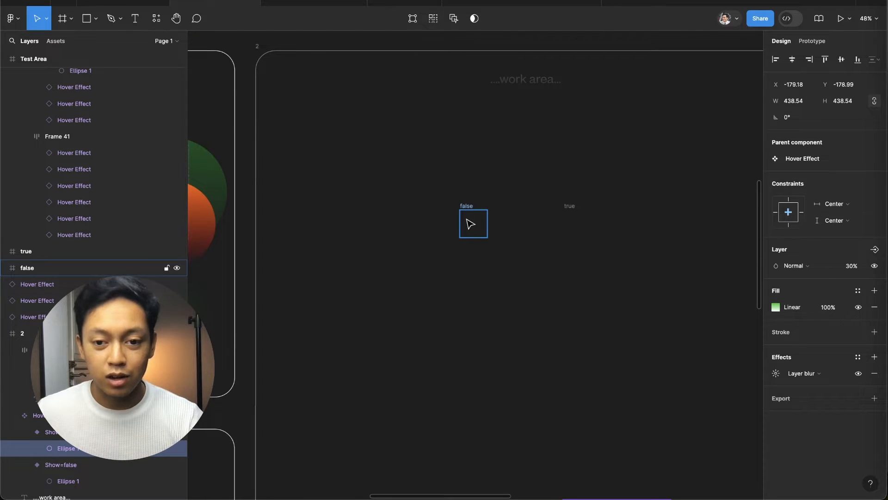
left_click(470, 223)
left_click(590, 222, "shift")
left_click(479, 278)
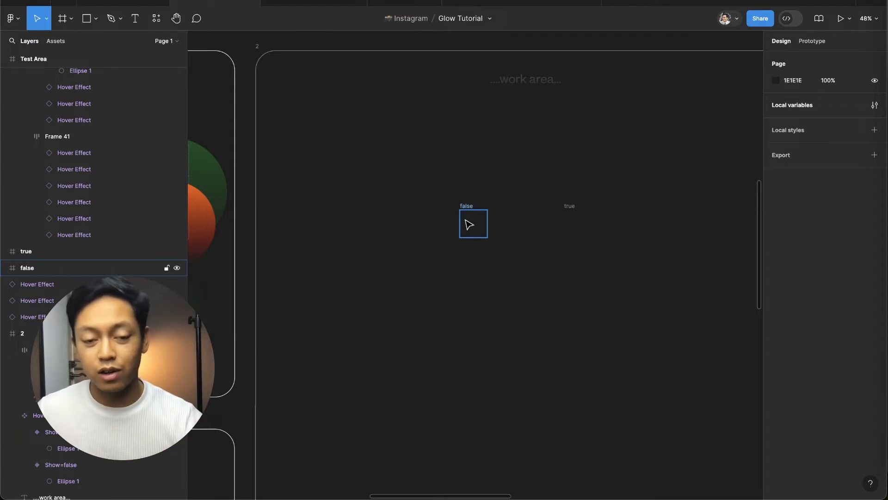
scroll(469, 225, "left", 4)
scroll(511, 235, "down", 5)
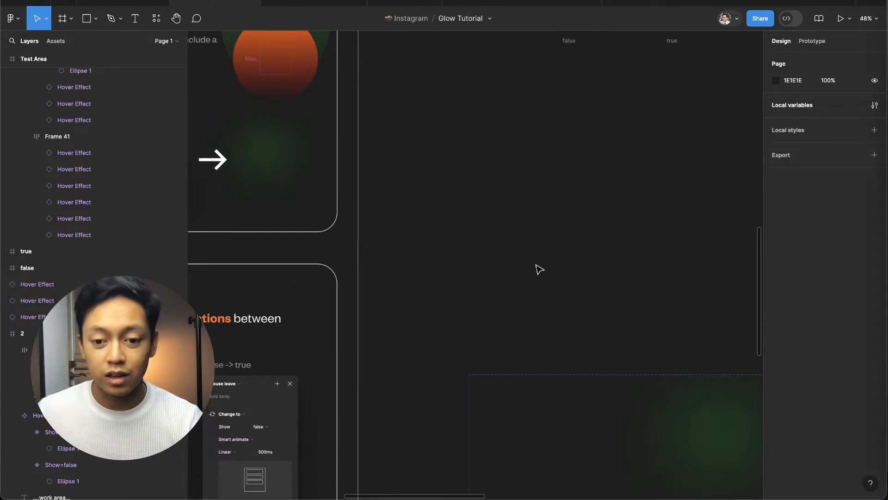
- Draw a circle about 394 × 394 centred on the false frame and nested inside it
scroll(535, 268, "up", 5)
key("o")
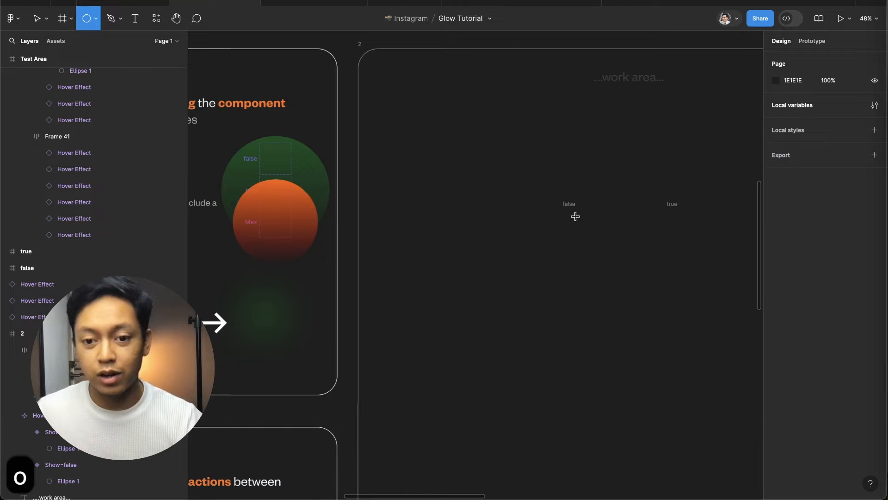
left_click_drag(576, 222, 615, 272)
- Set the false frame's circle fill to FFFFFF, hide that fill, and copy the circle
scroll(658, 278, "right", 3)
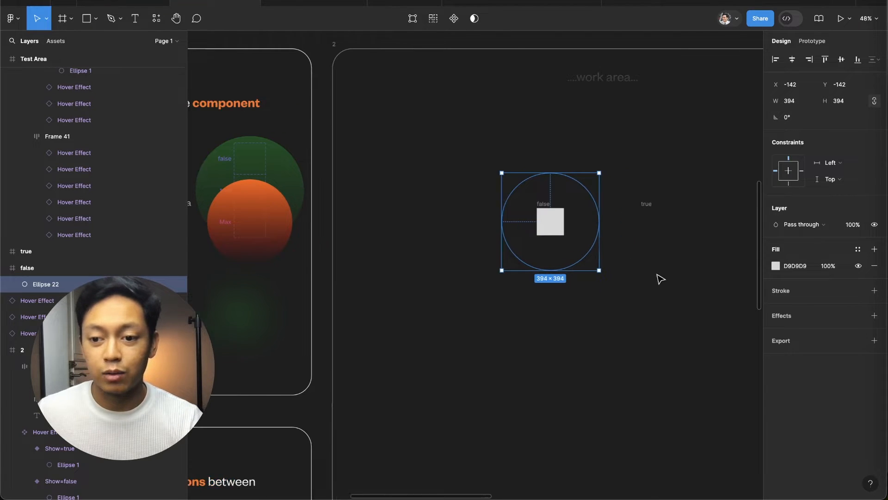
left_click(790, 270)
type("f")
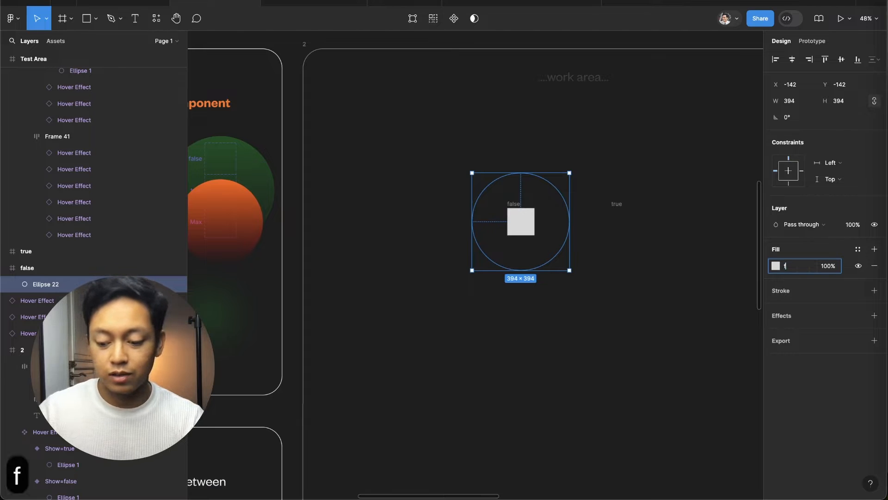
key("Return")
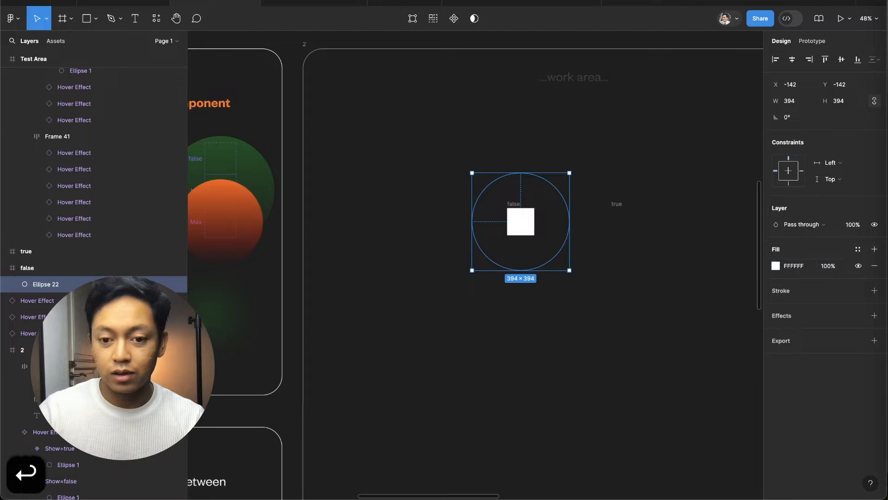
left_click(859, 266)
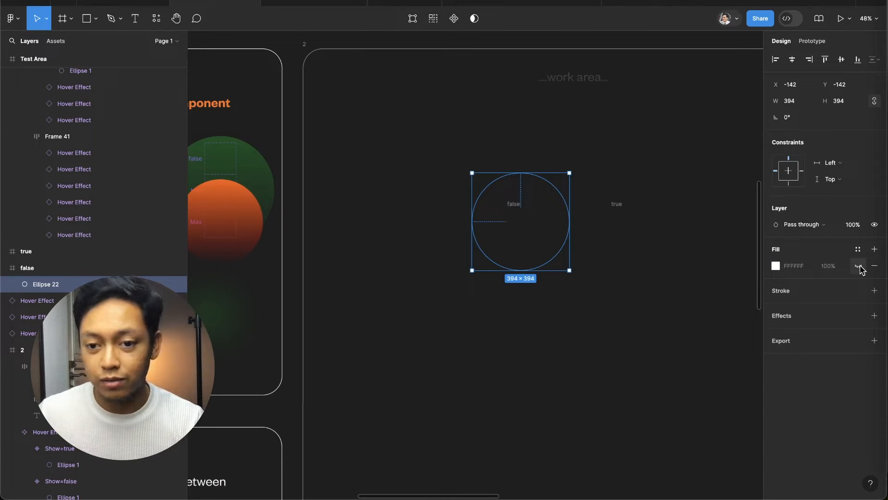
key("super+c")
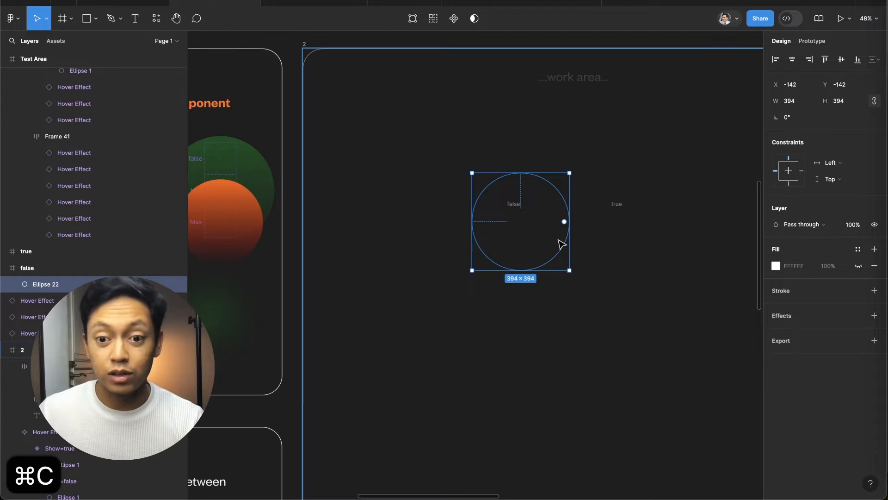
- Draw a larger circle about 486 × 486 centred on the true frame and nested inside it
left_click(621, 221)
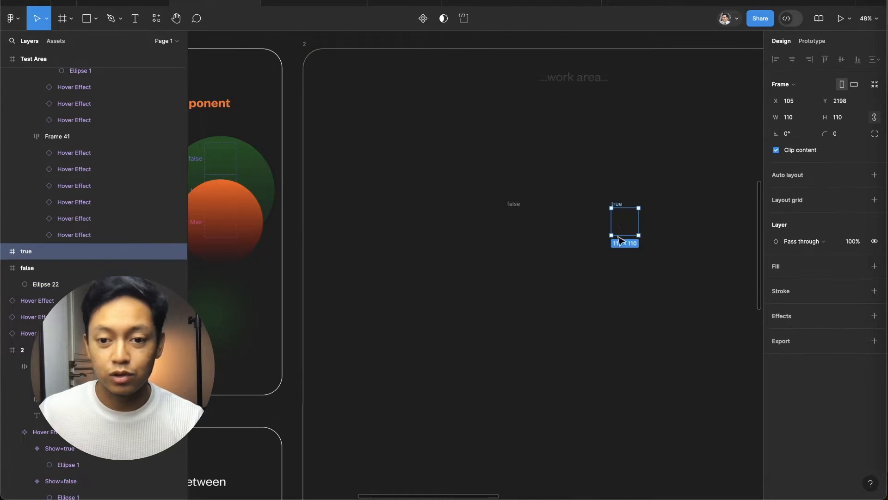
scroll(620, 240, "down", 1)
key("o")
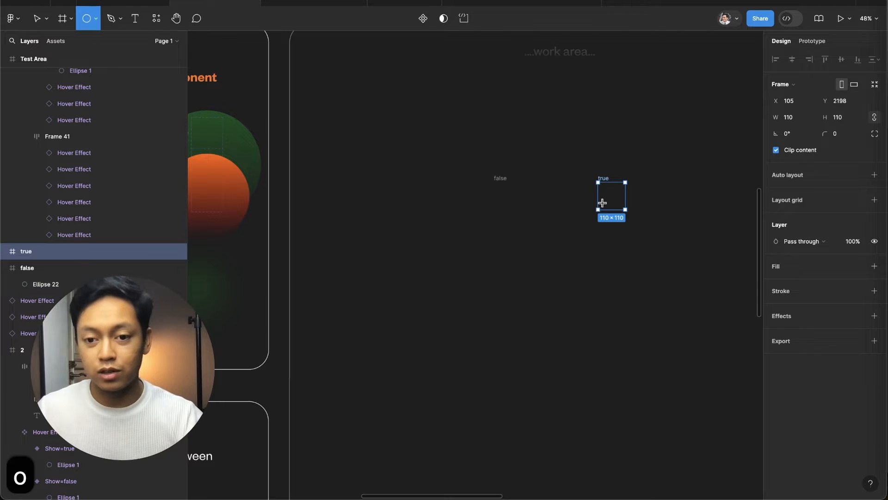
left_click_drag(623, 207, 654, 256)
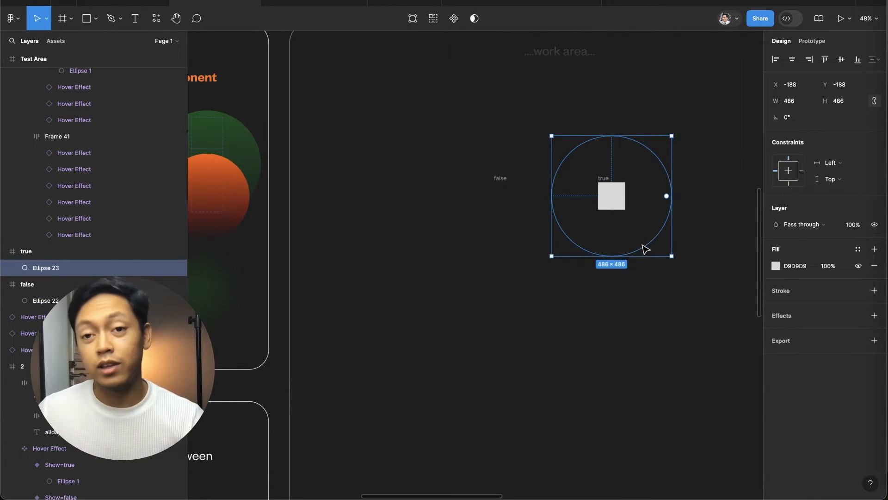
- Fill the true frame's circle with the light blue document colour 1ABAFF
left_click(776, 265)
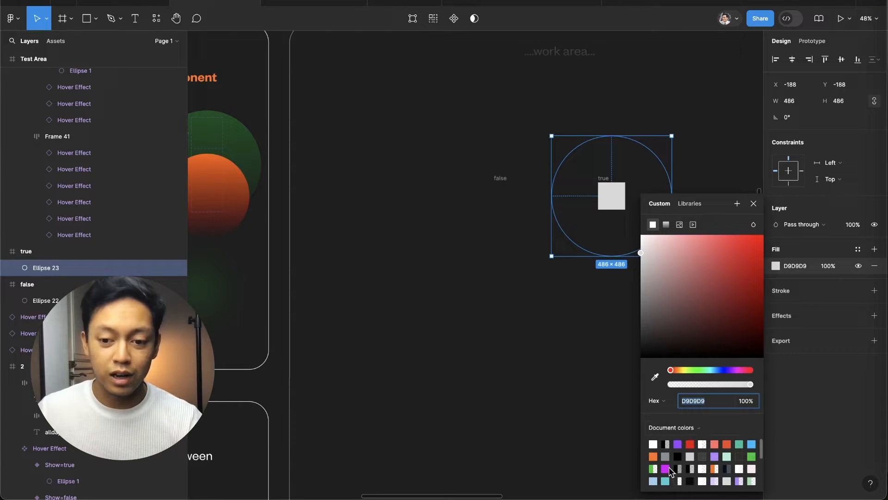
left_click(752, 443)
left_click(594, 336)
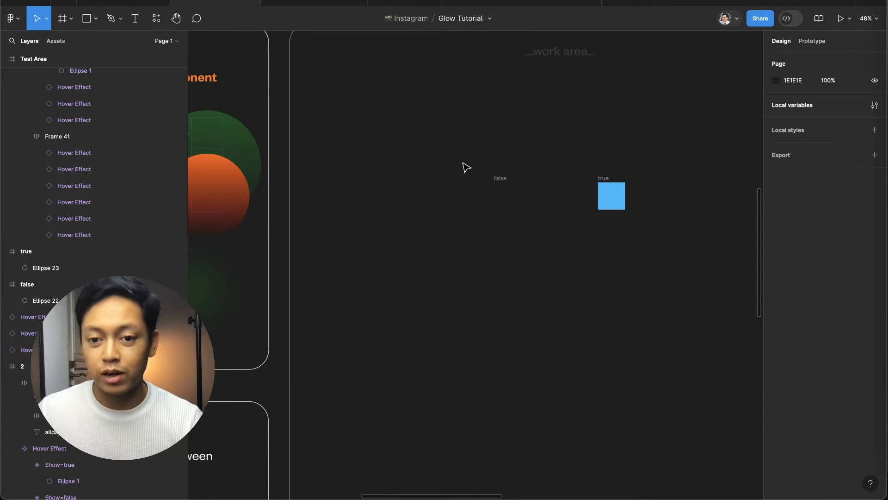
- Turn off Clip content for both the false and true frames
left_click_drag(462, 161, 682, 254)
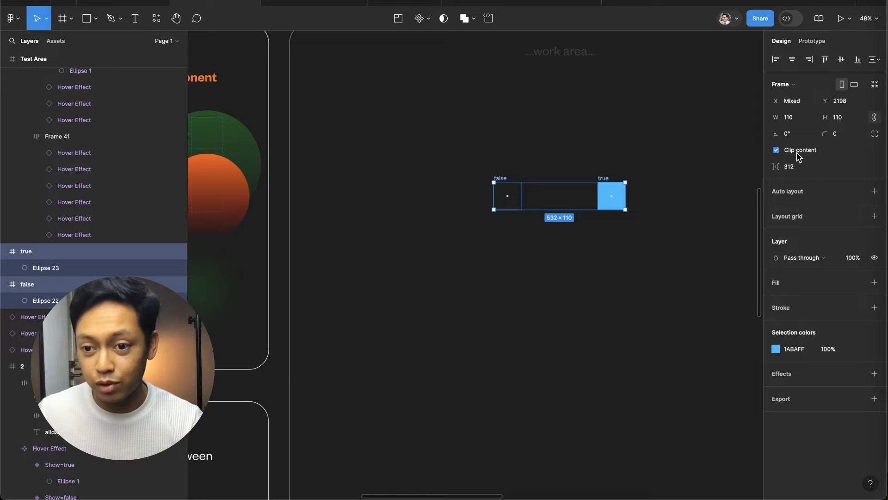
left_click(797, 154)
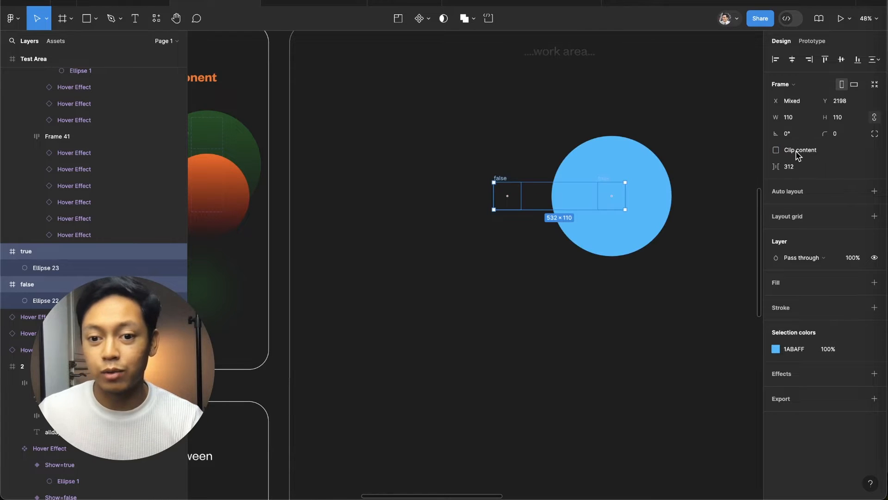
left_click(609, 278)
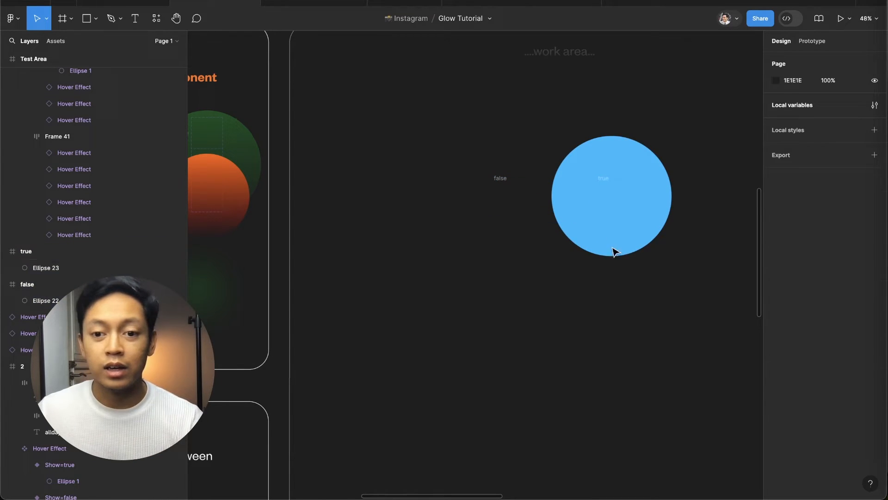
left_click(612, 197)
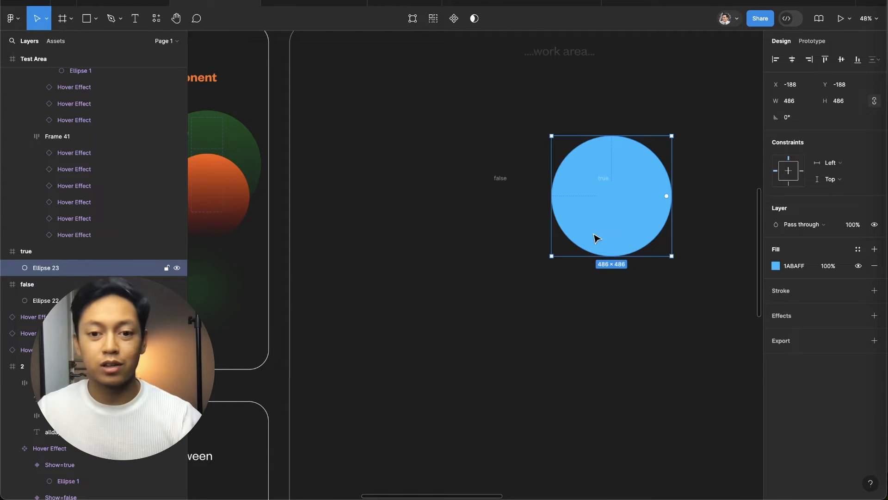
left_click(502, 190)
left_click_drag(458, 149, 707, 267)
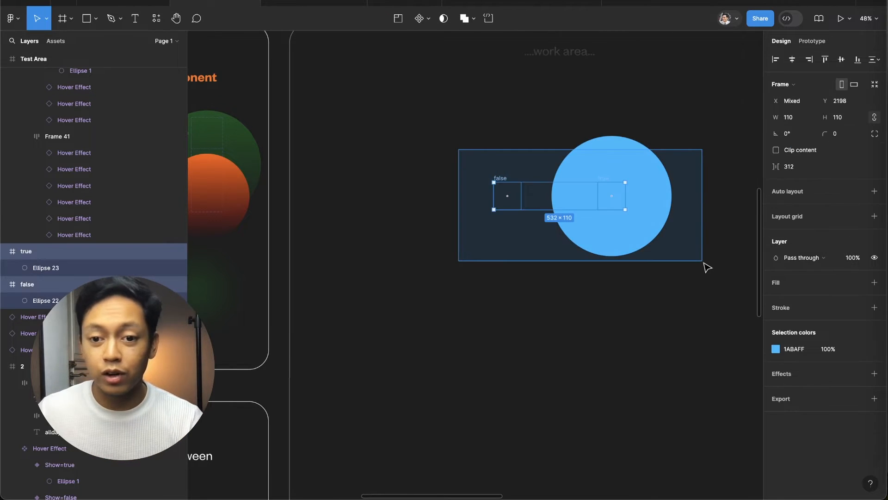
- Rename the ellipse layers inside the true and false frames to the same name, glow
left_click(59, 268)
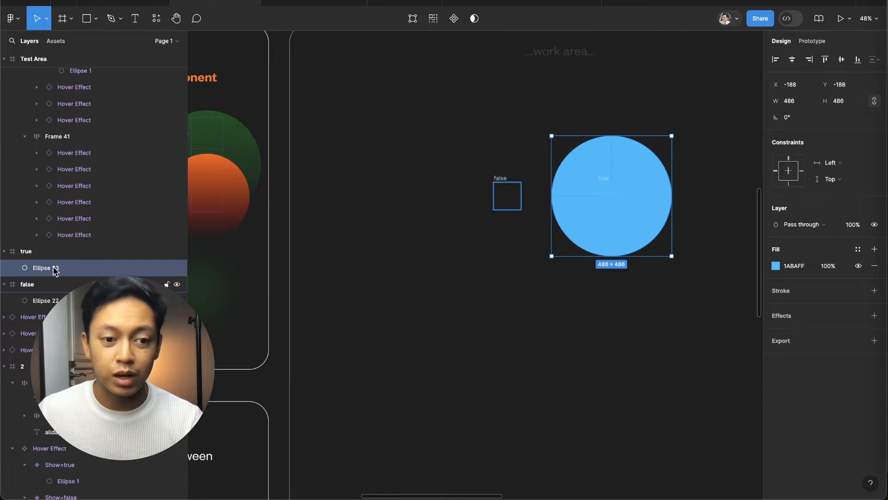
left_click(56, 300, "super")
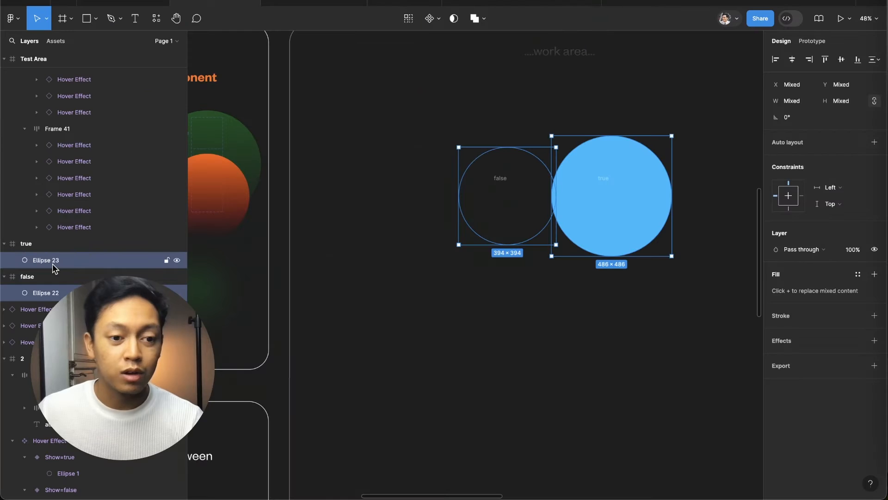
double_click(52, 264)
type("glow")
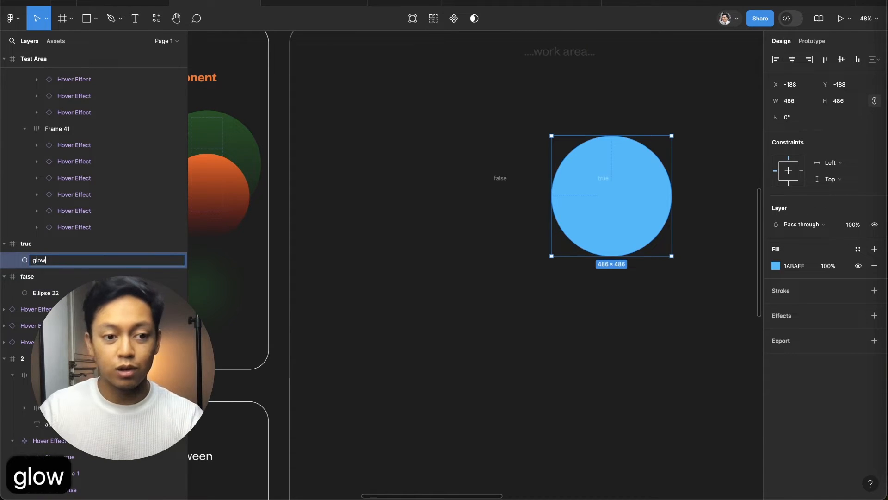
key("Return")
double_click(51, 294)
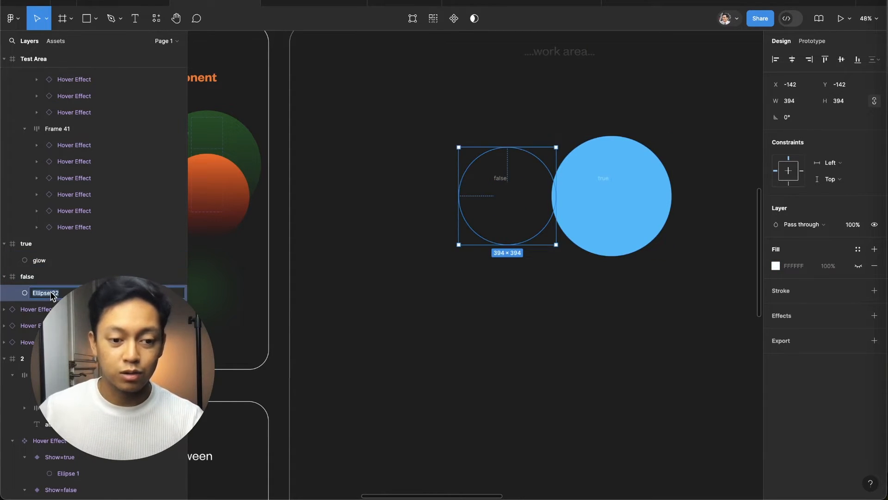
type("glow")
key("Return")
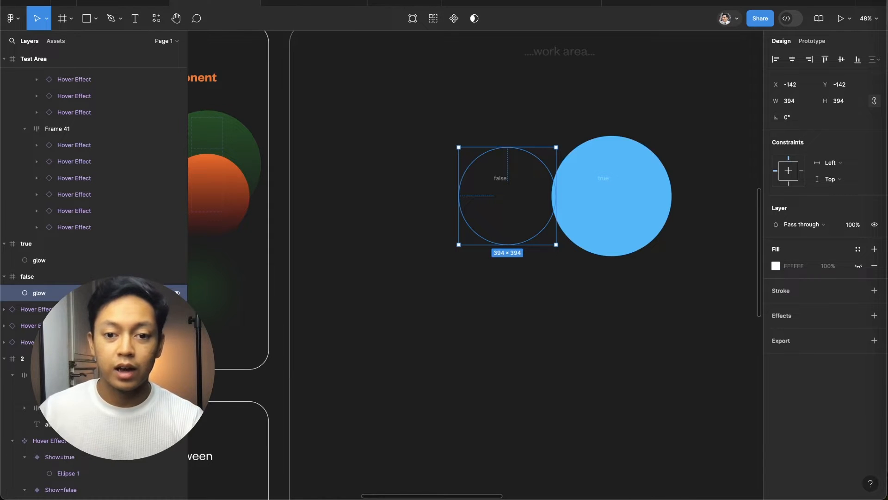
- Add a Layer blur effect with a blur of 150 to both glow circles in the true and false frames
left_click(55, 262)
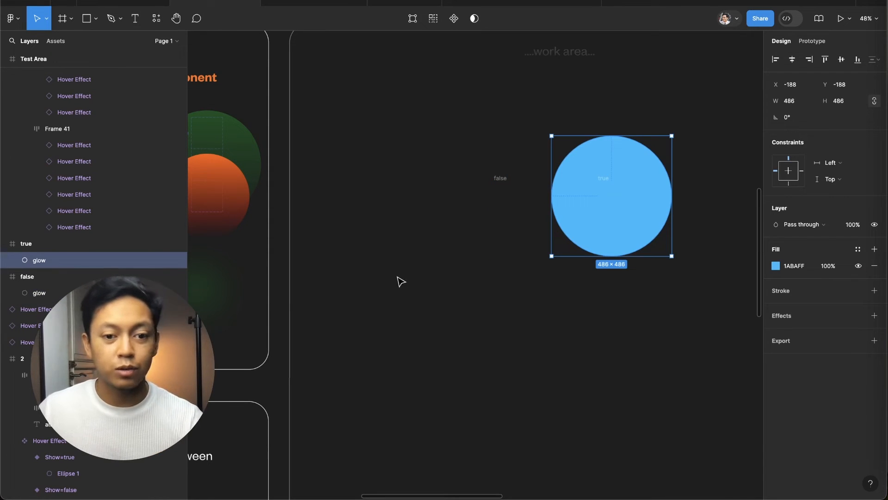
scroll(366, 297, "left", 10)
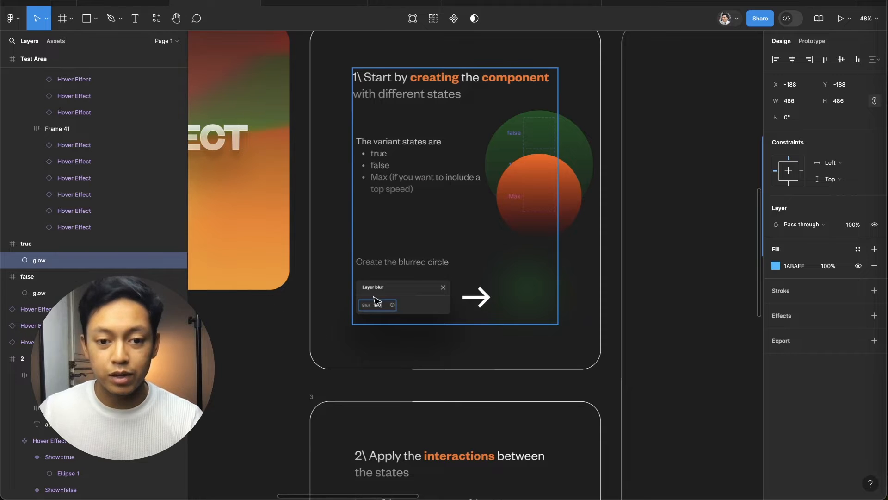
scroll(395, 307, "right", 10)
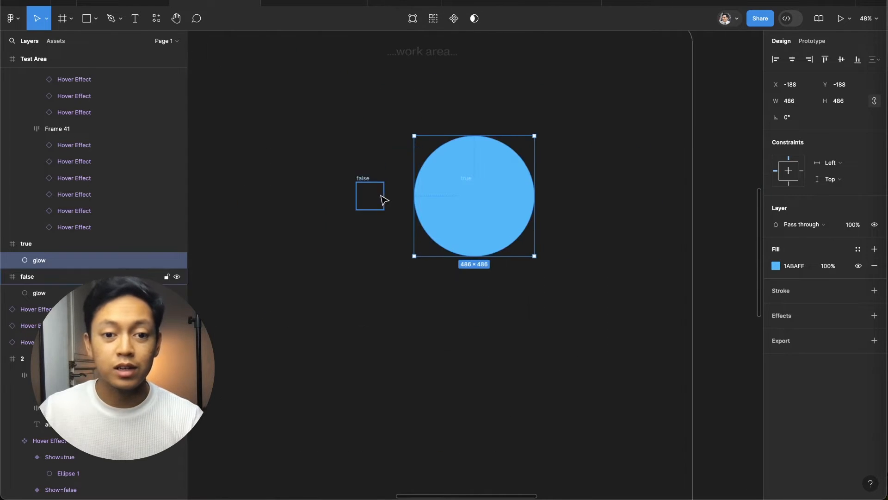
left_click(384, 199)
left_click(40, 259)
left_click(40, 292, "shift")
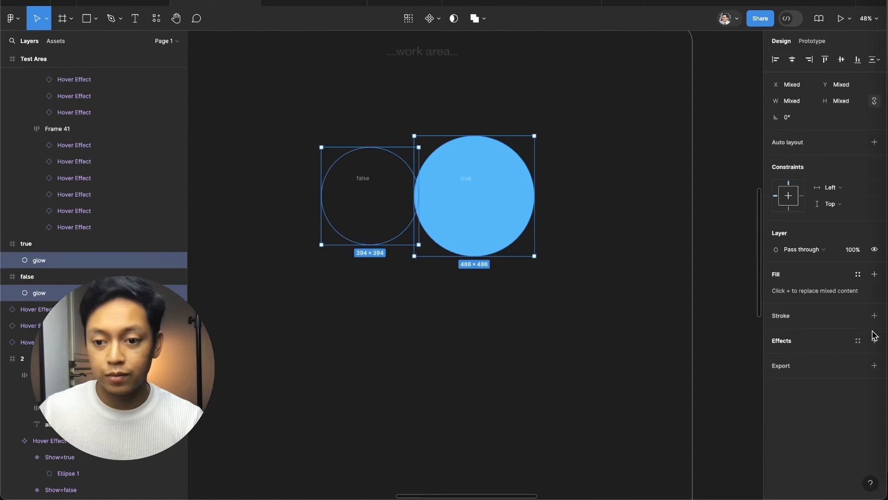
left_click(874, 341)
left_click(776, 356)
type("150")
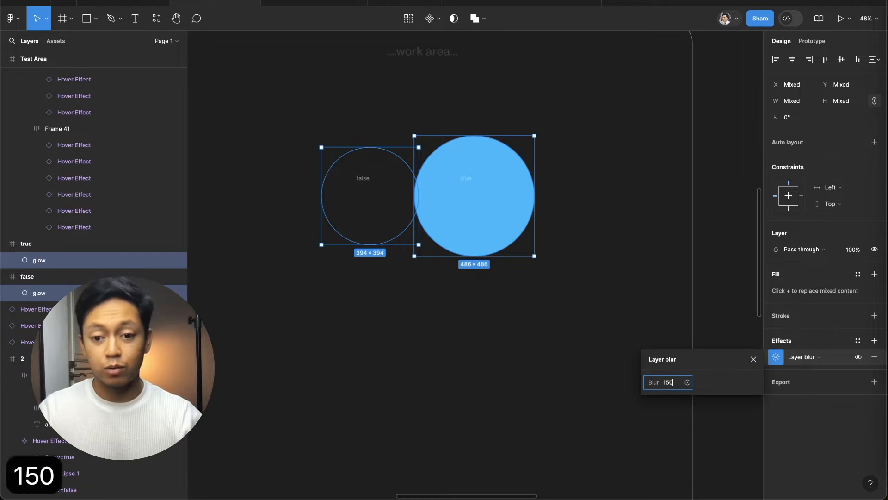
key("Return")
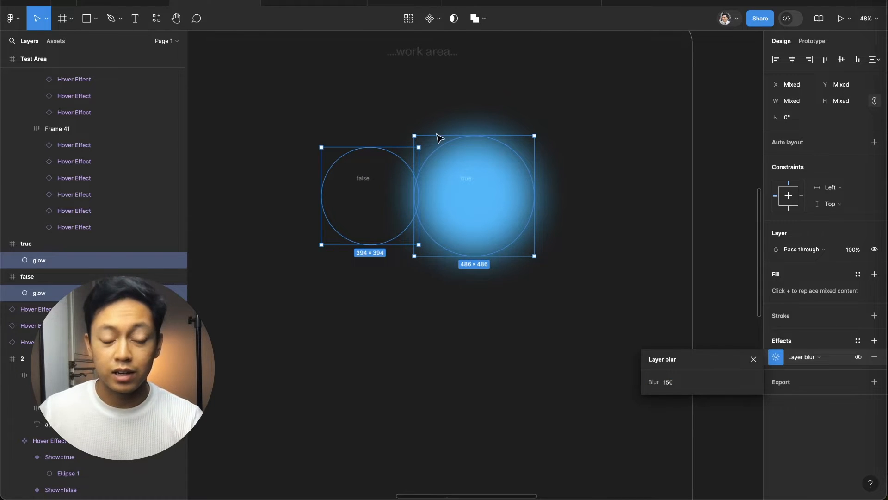
left_click(379, 351)
scroll(432, 349, "left", 5)
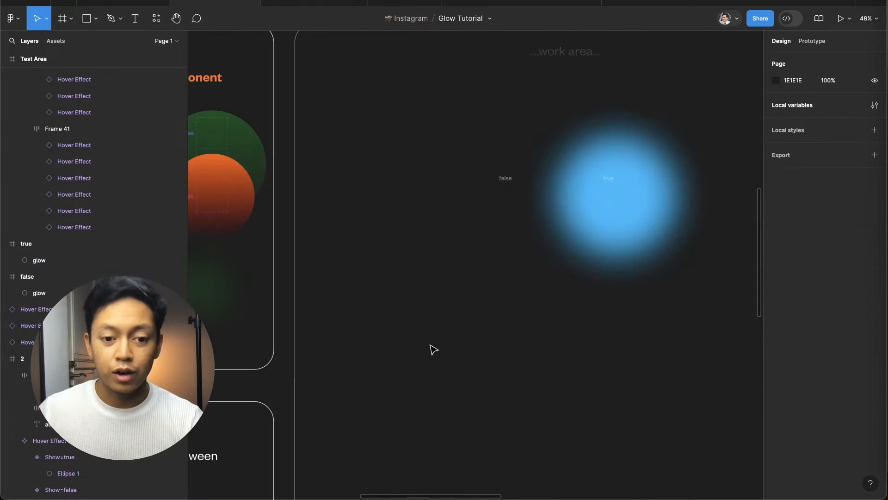
- Combine the false and true frames into a component set and turn off Clip content for the set
scroll(433, 349, "down", 15)
scroll(432, 349, "right", 3)
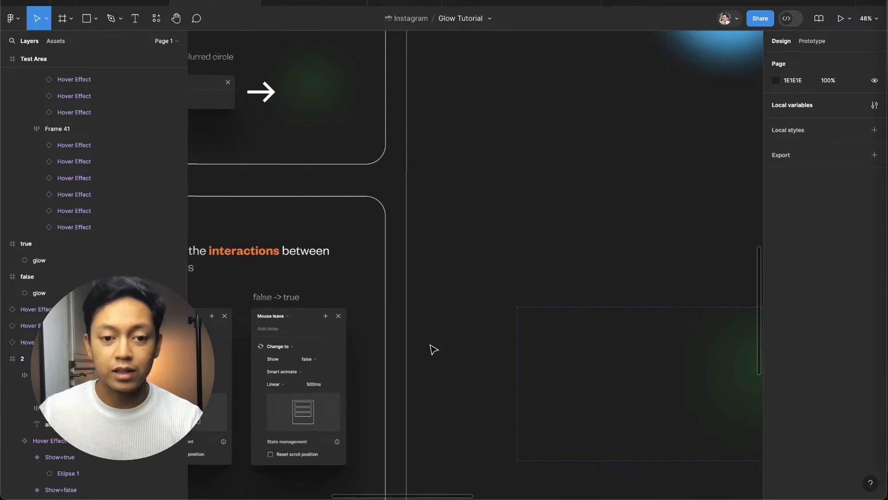
scroll(432, 349, "up", 10)
scroll(433, 349, "right", 3)
scroll(432, 349, "up", 5)
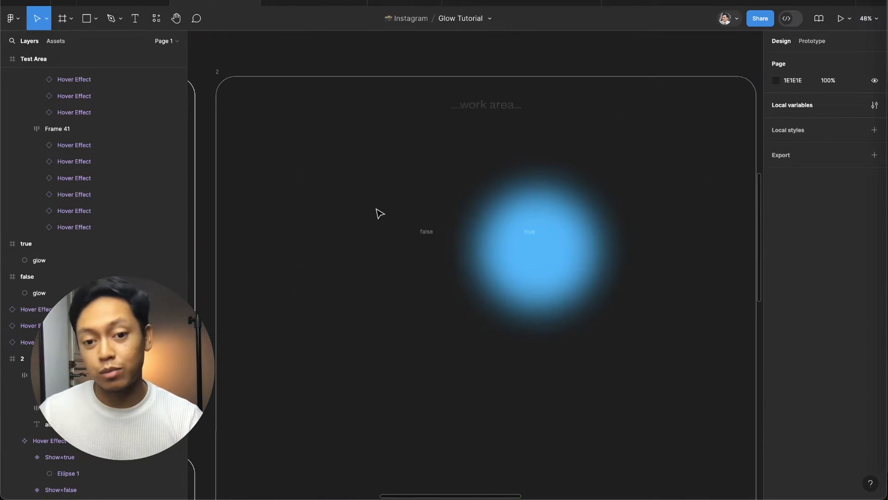
left_click_drag(368, 191, 651, 316)
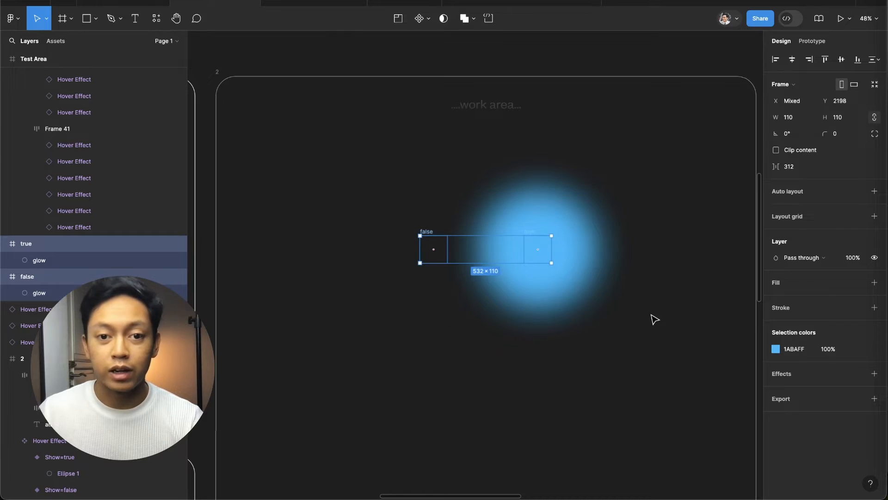
left_click(429, 18)
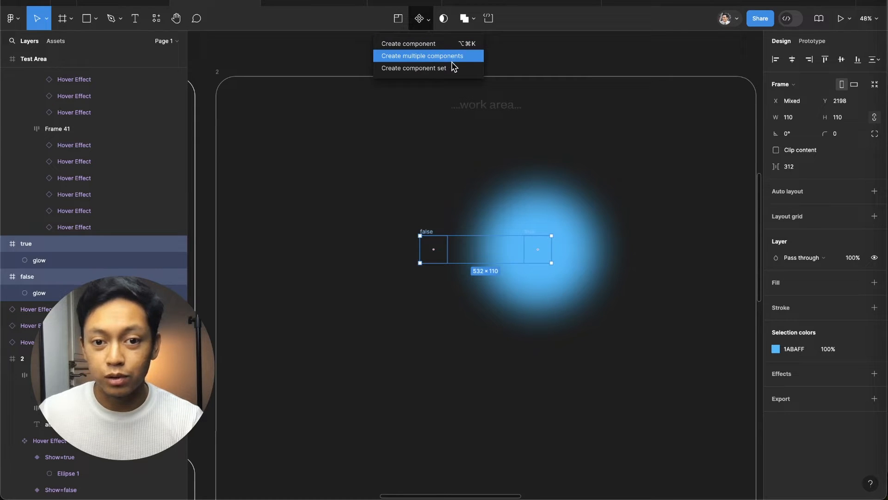
left_click(425, 70)
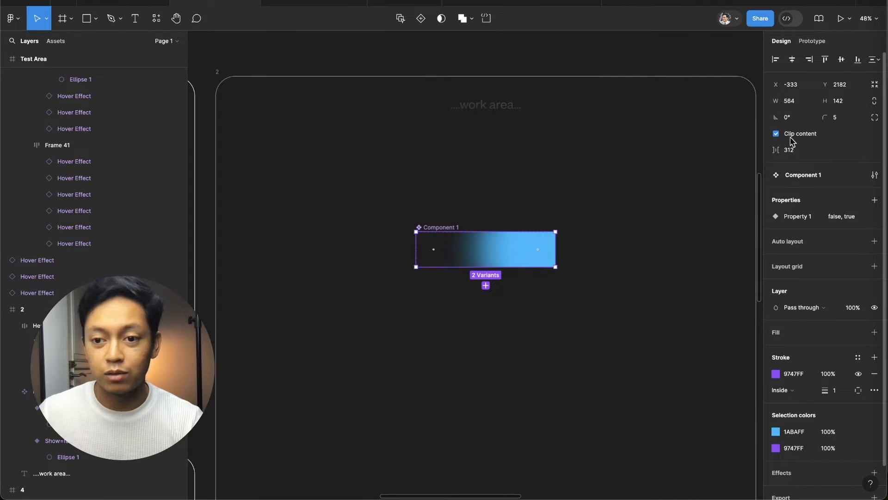
left_click(776, 134)
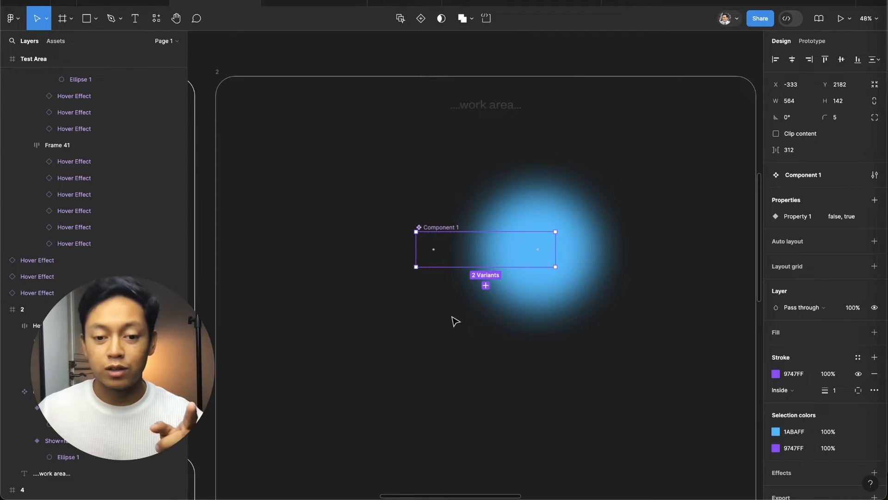
- Examine the prototype interactions between the two variants of the existing green Hover Effect component in the work area
scroll(456, 321, "down", 10)
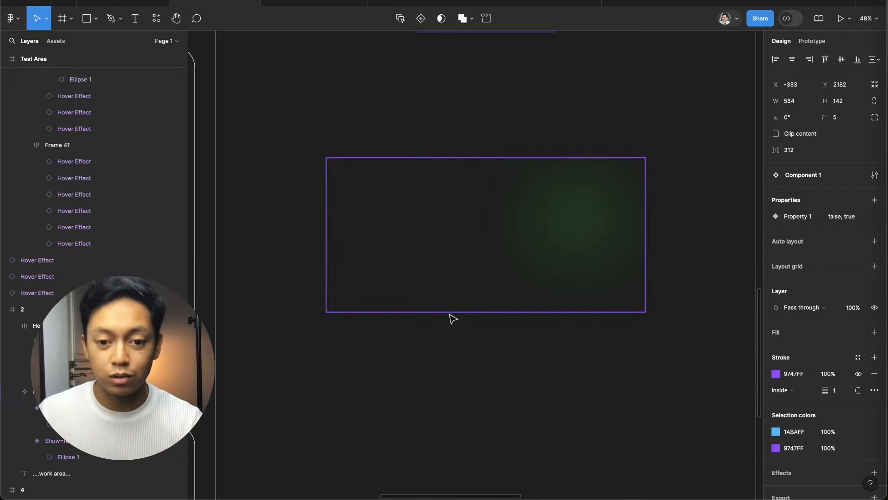
scroll(453, 318, "up", 6)
scroll(480, 342, "left", 10)
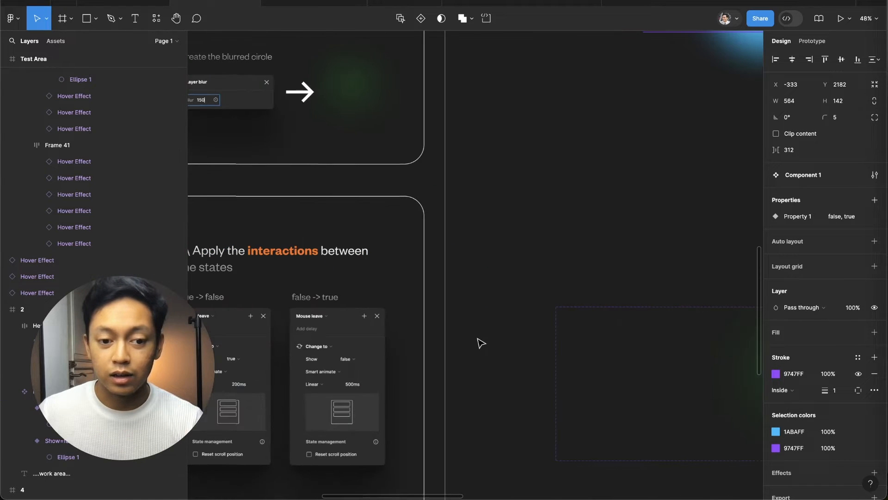
scroll(481, 342, "right", 9)
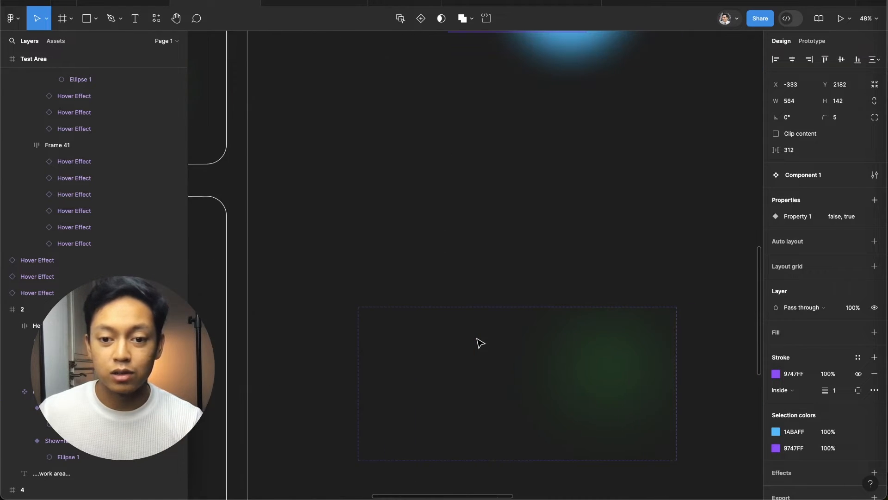
scroll(481, 339, "up", 7)
scroll(504, 327, "down", 1)
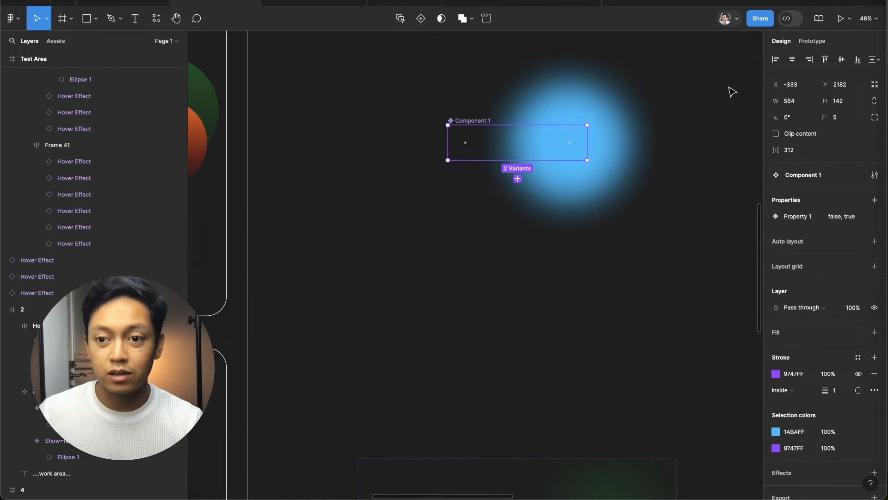
left_click(822, 46)
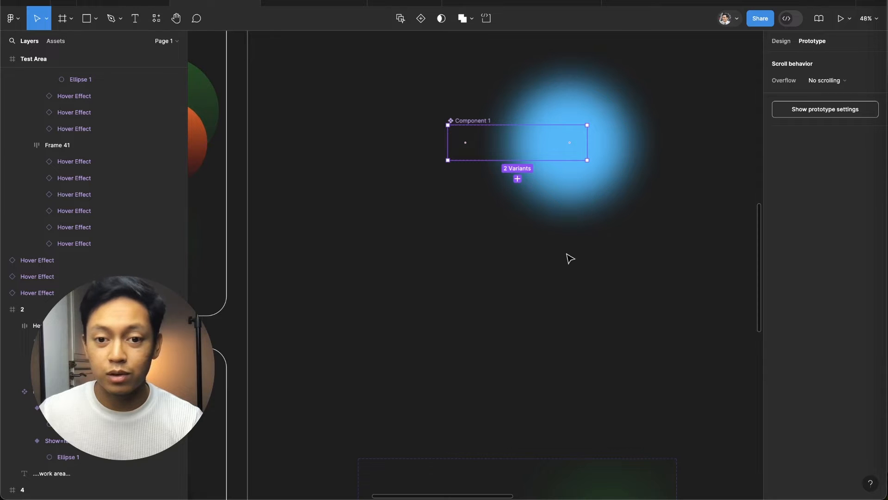
scroll(498, 310, "down", 3)
left_click(503, 282)
scroll(502, 287, "down", 7)
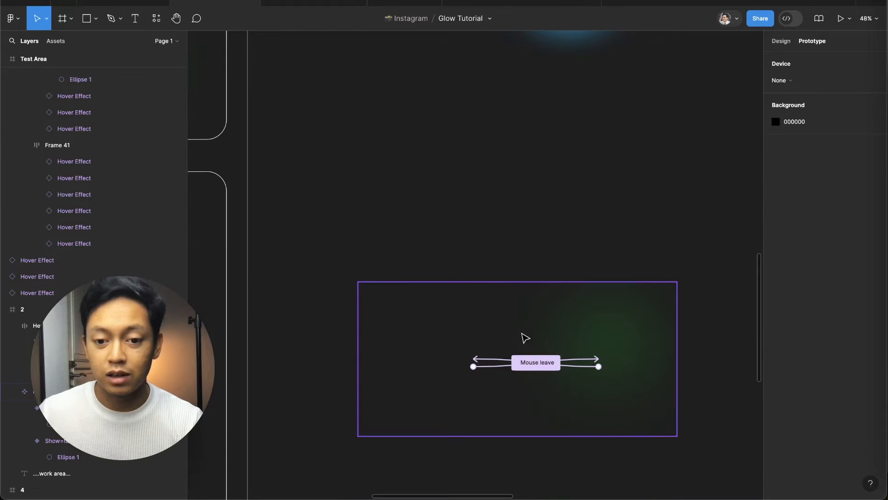
scroll(537, 361, "down", 2)
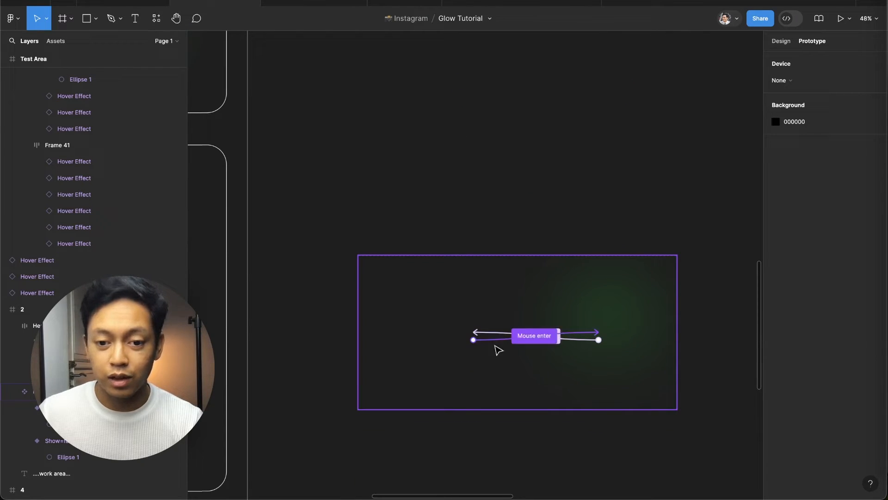
scroll(578, 340, "up", 5)
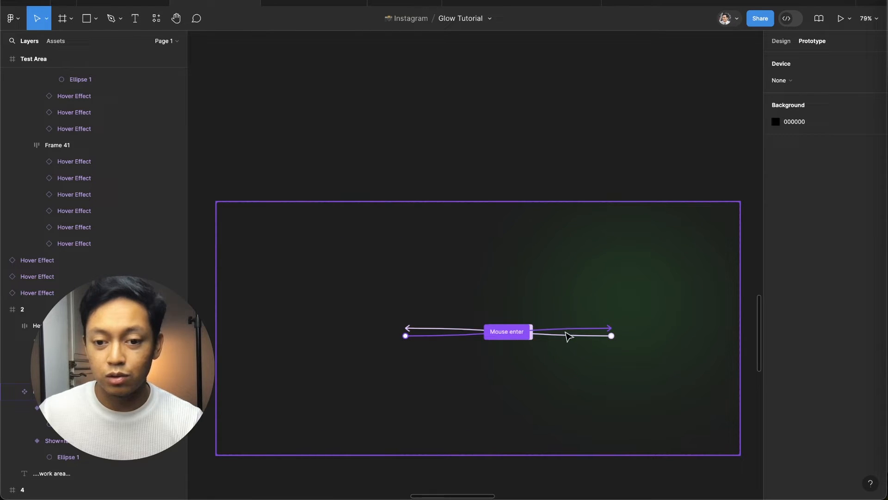
scroll(571, 339, "up", 10)
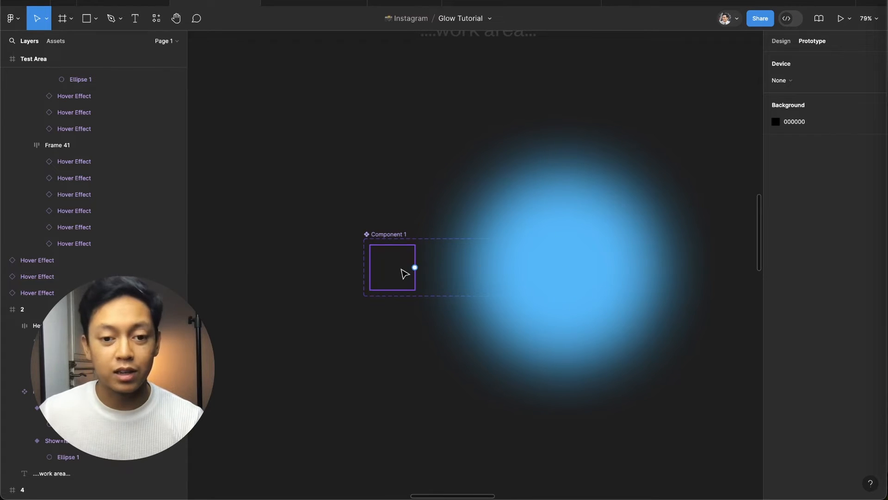
left_click(403, 274)
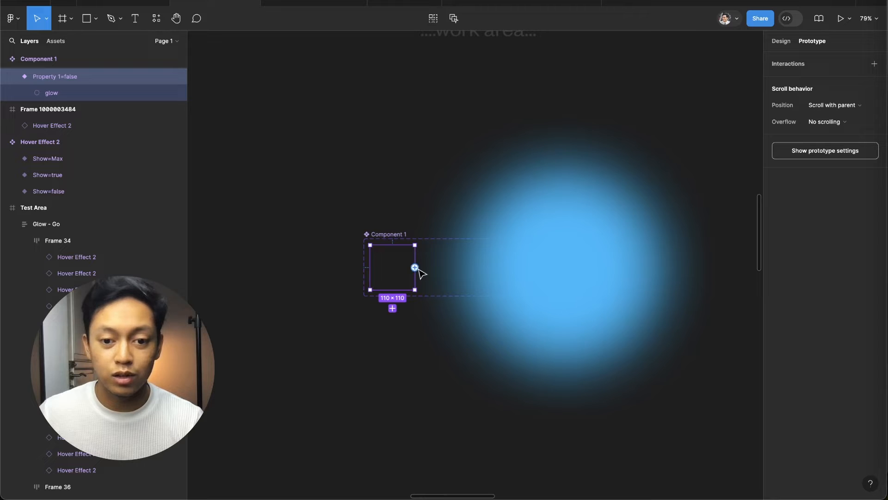
left_click_drag(415, 267, 561, 275)
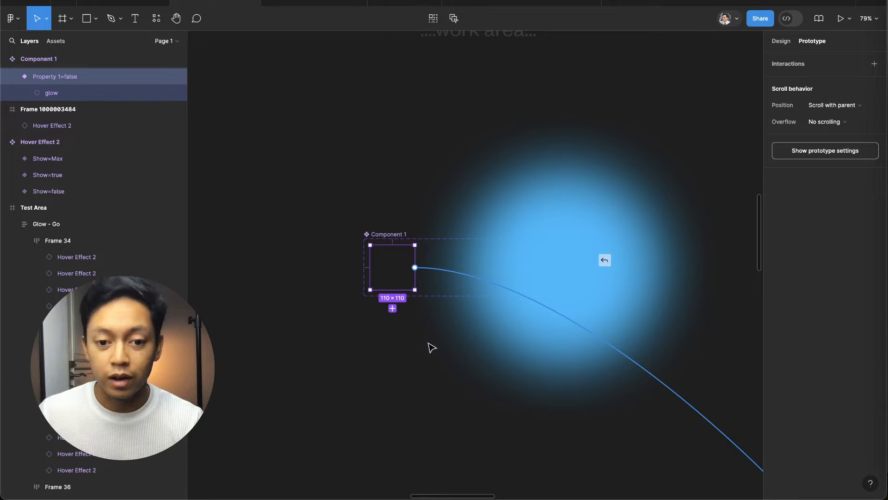
key("Escape")
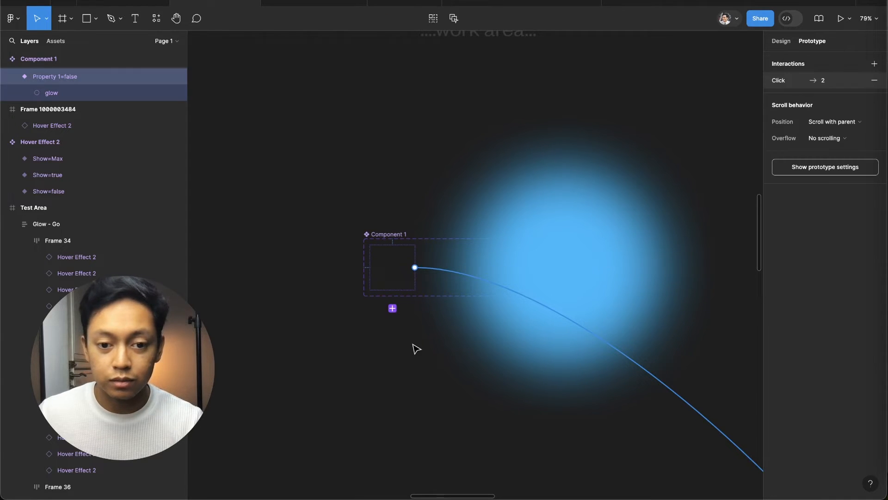
key("super+z")
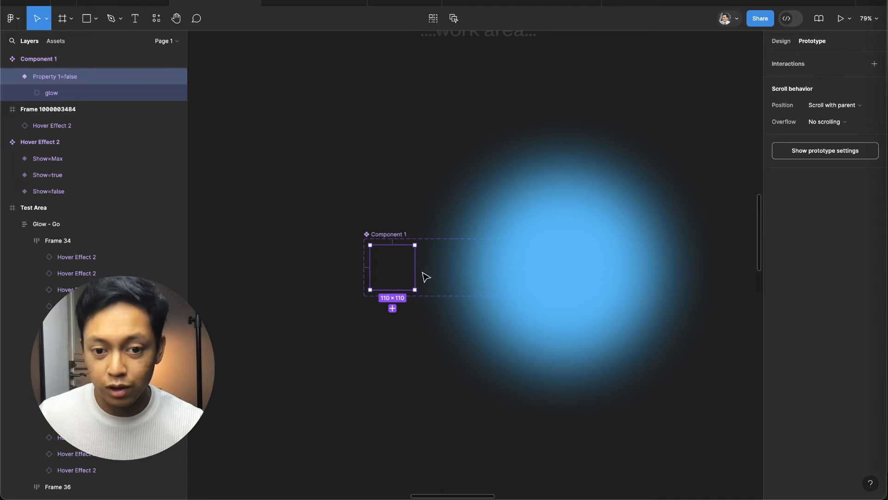
- Connect the false variant to the true variant with a Mouse enter interaction that uses Change to
left_click_drag(414, 267, 572, 267)
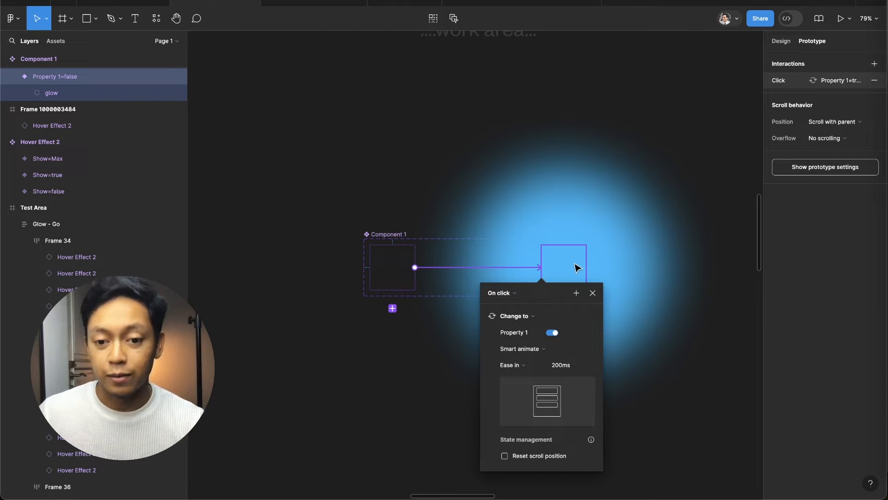
left_click(507, 293)
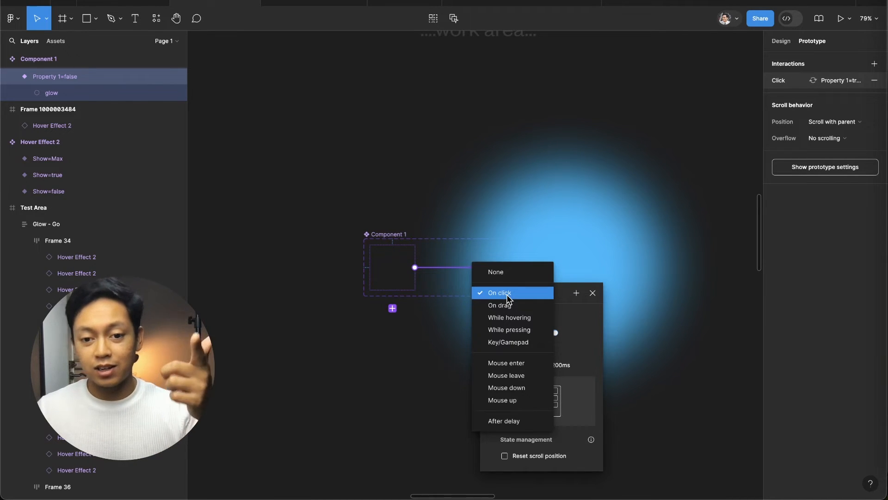
left_click(518, 368)
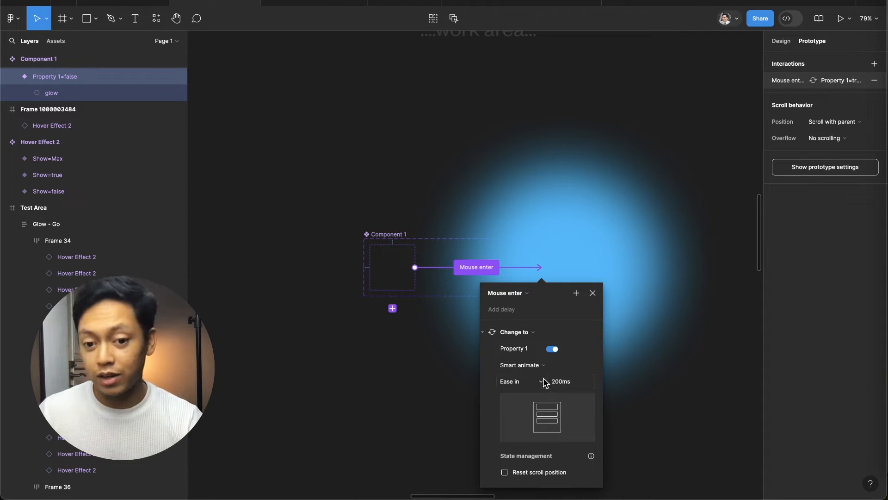
- Connect the true variant back to the false variant with a Mouse leave interaction that uses Change to
left_click(565, 256)
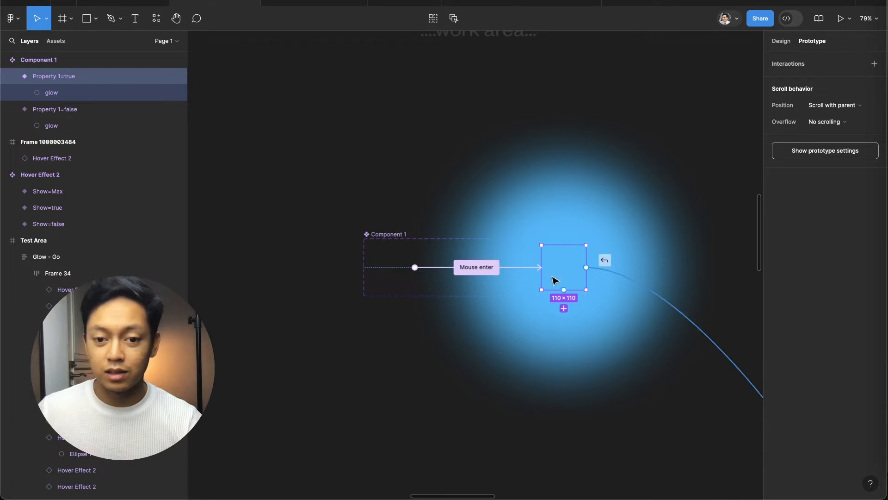
left_click_drag(386, 277, 386, 276)
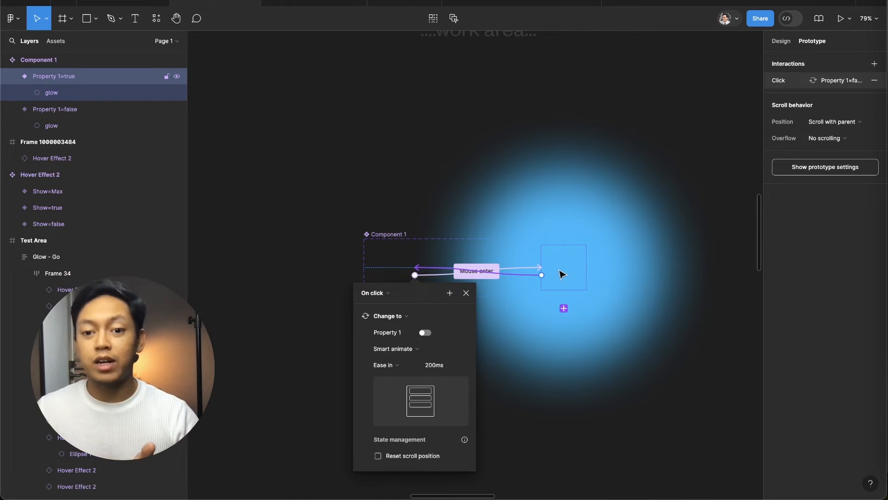
left_click(377, 291)
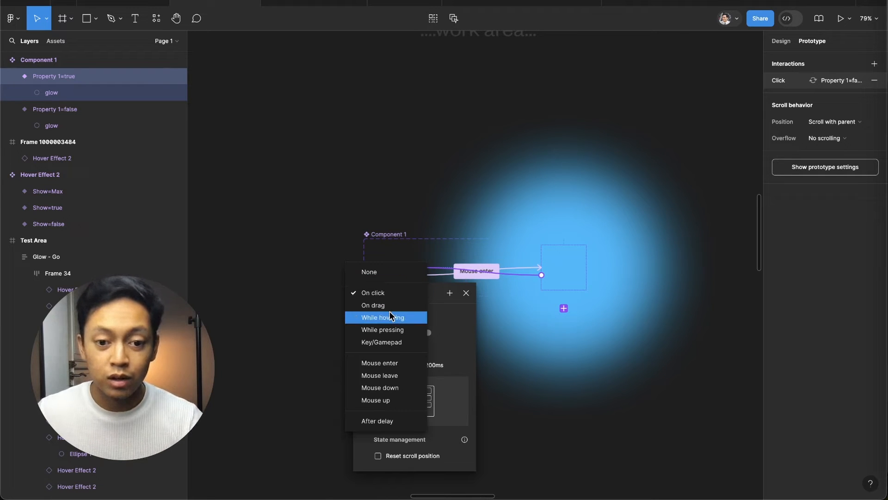
left_click(388, 375)
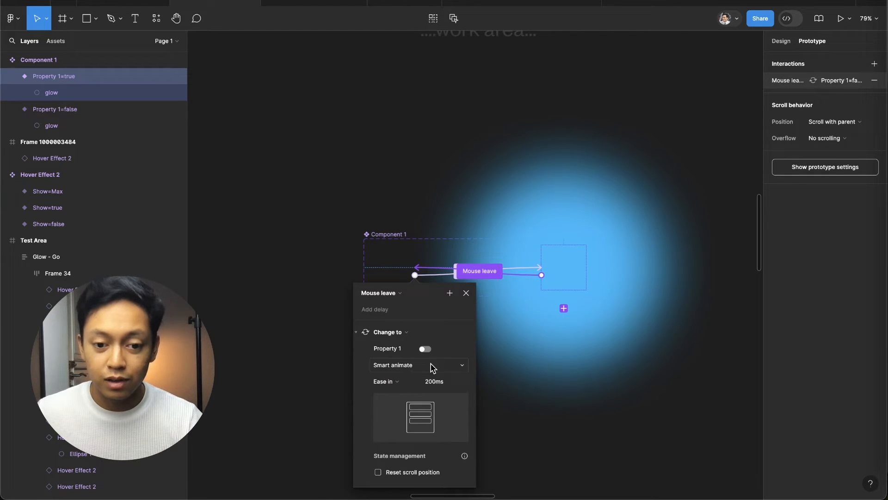
- Keep Smart animate for the Mouse leave interaction and set its easing to Linear
left_click(398, 363)
left_click(404, 361)
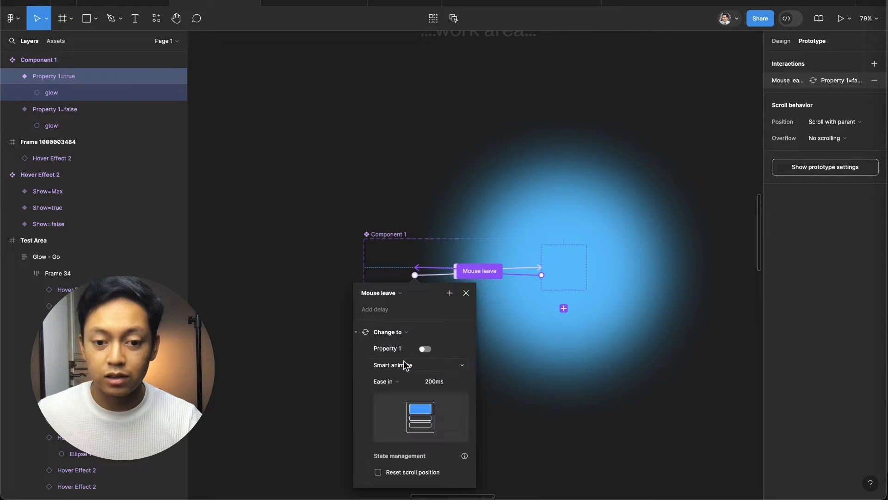
left_click(402, 383)
left_click(406, 362)
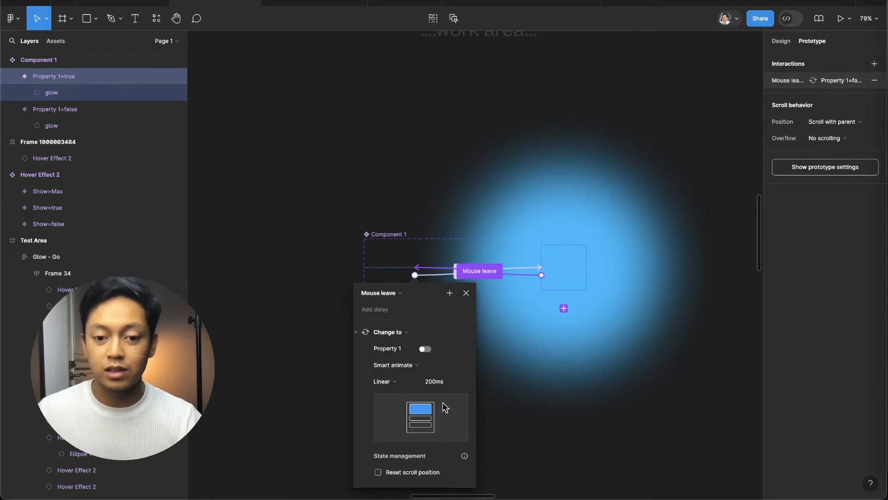
left_click(565, 419)
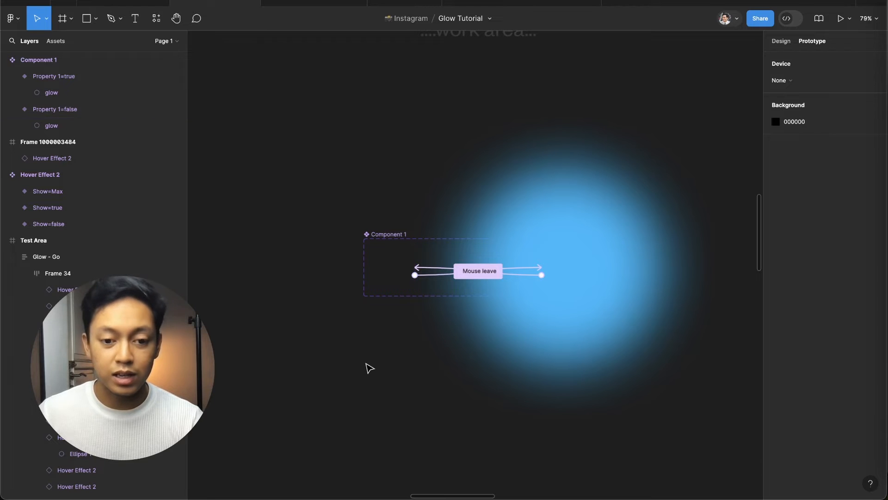
- Draw a square test frame of about 481 × 481 below the glow component set
scroll(369, 368, "down", 3)
key("a")
left_click_drag(294, 240, 489, 411)
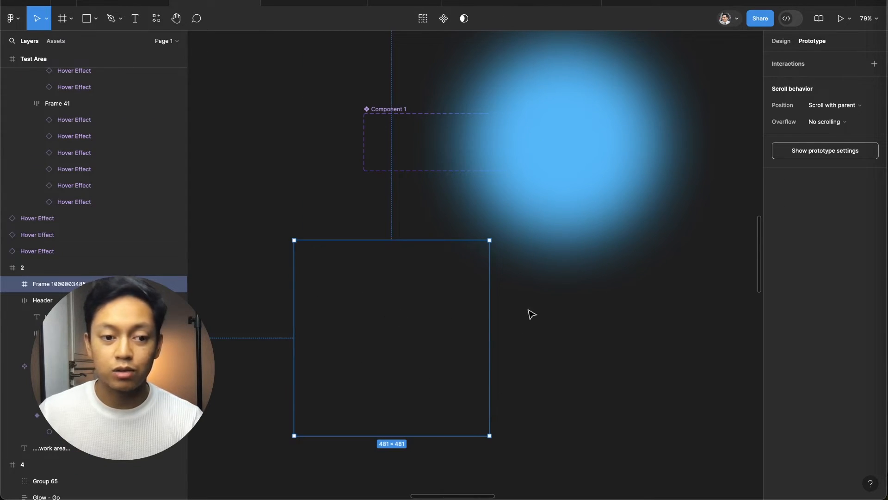
- Copy the component's false variant into the test frame as an instance and place it near the frame's centre
left_click(399, 134)
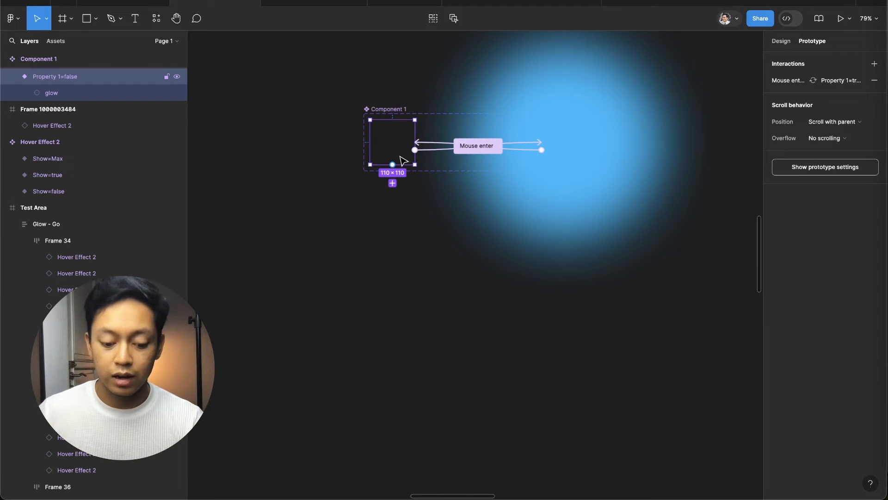
key("super+c")
left_click(354, 266)
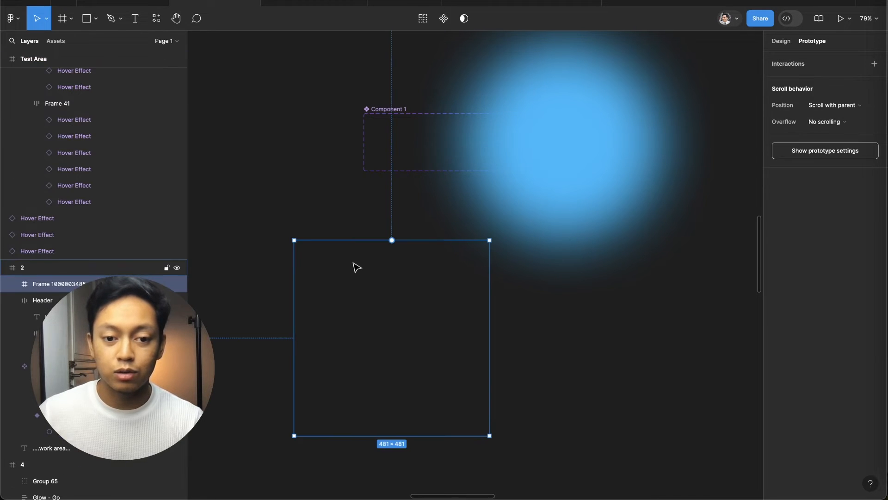
key("super+v")
left_click_drag(334, 271, 407, 325)
- Move the test frame out of frame 2 to the page level and preview its glow hover effect inline
left_click(314, 253)
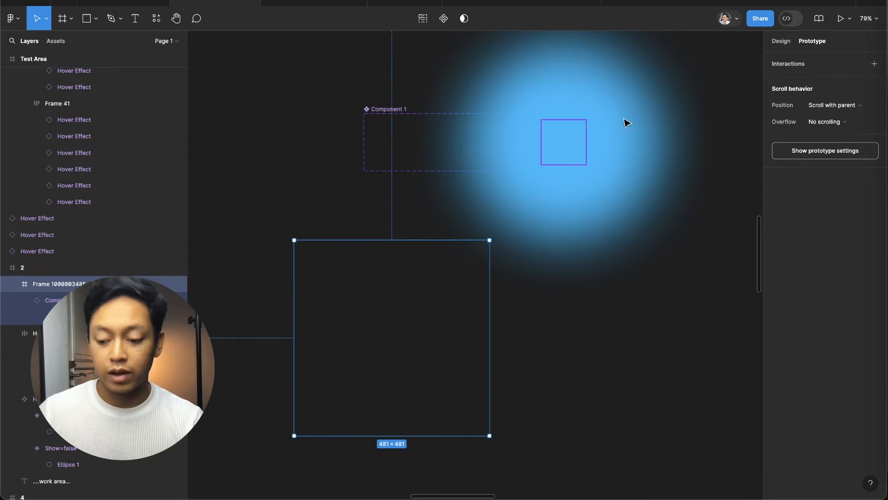
key("shift+space")
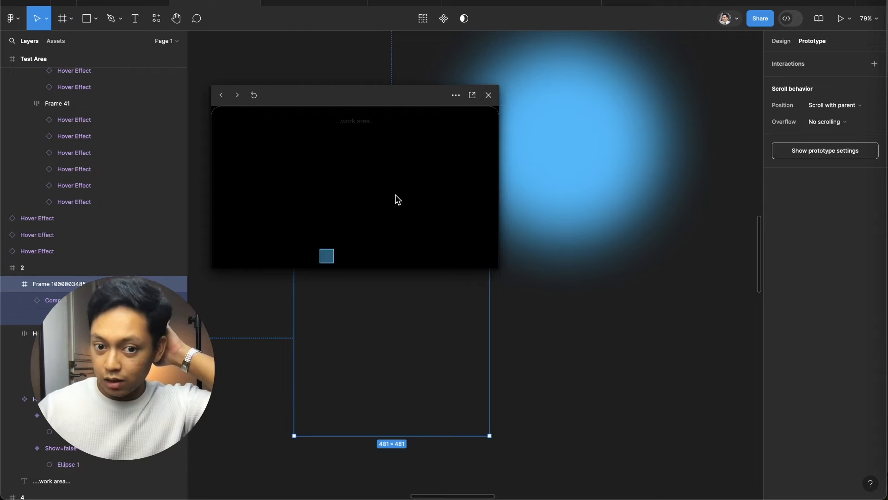
left_click(489, 96)
scroll(334, 273, "down", 5)
key("shift+space")
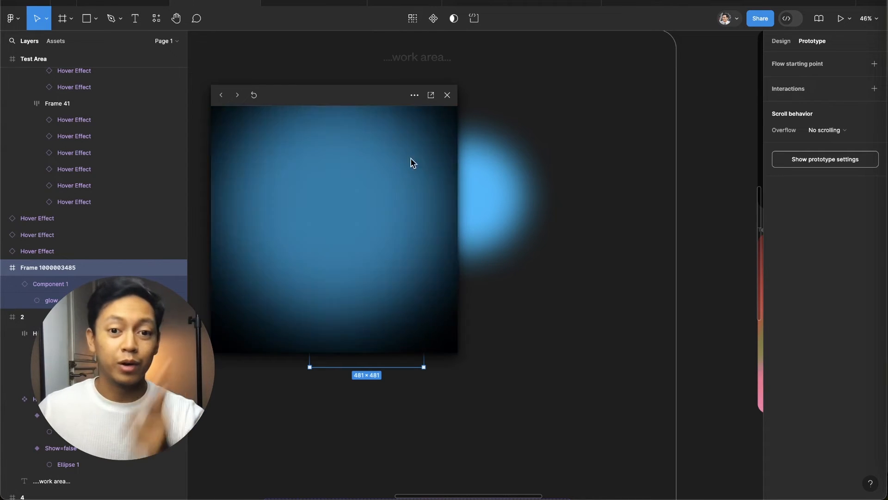
- Close the inline preview and delete the 481 × 481 test frame
left_click(448, 95)
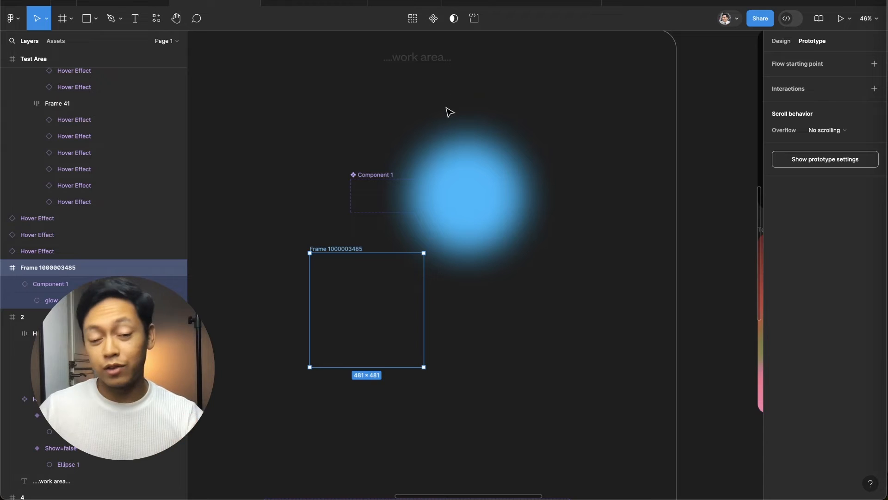
key("BackSpace")
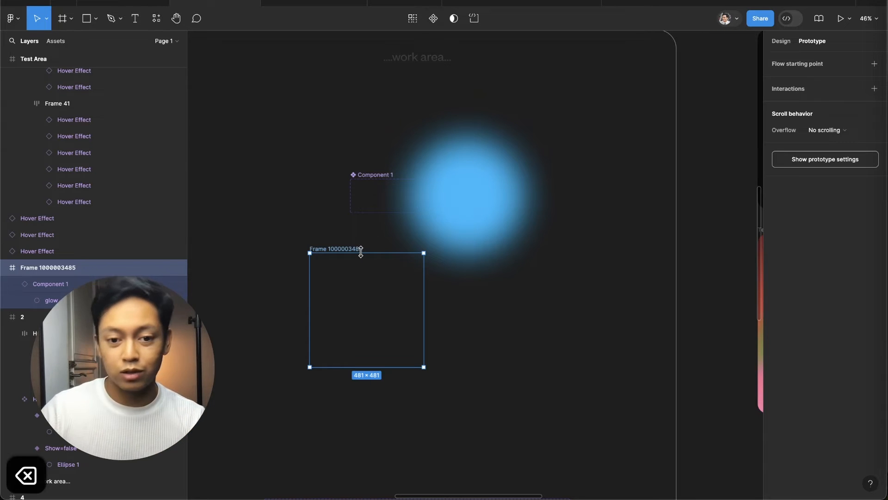
- Examine the reference grid of repeated components in frame 4, with and without its prototype connections shown
scroll(299, 352, "down", 2)
scroll(298, 353, "down", 3)
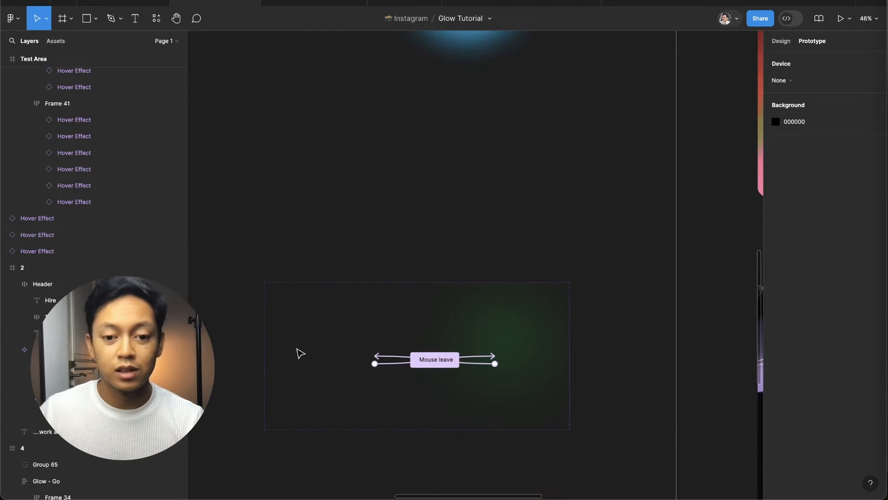
scroll(297, 351, "left", 5)
scroll(362, 362, "down", 5)
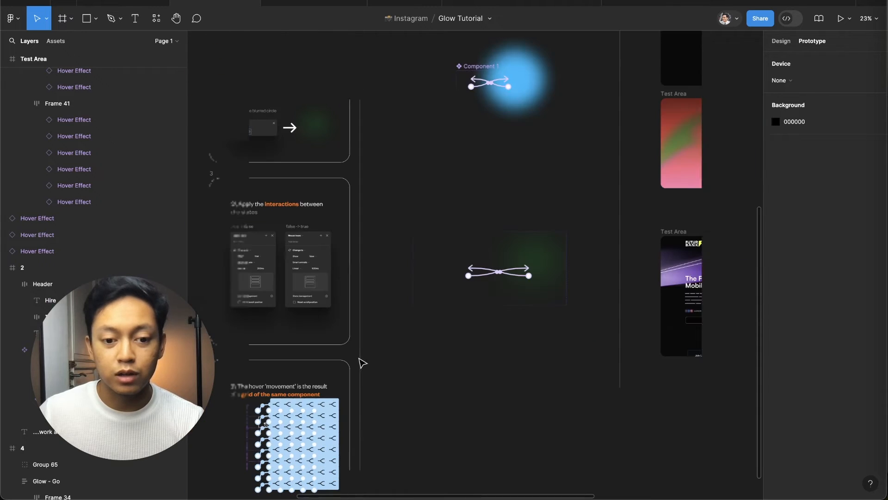
scroll(359, 360, "down", 3)
scroll(231, 240, "left", 2)
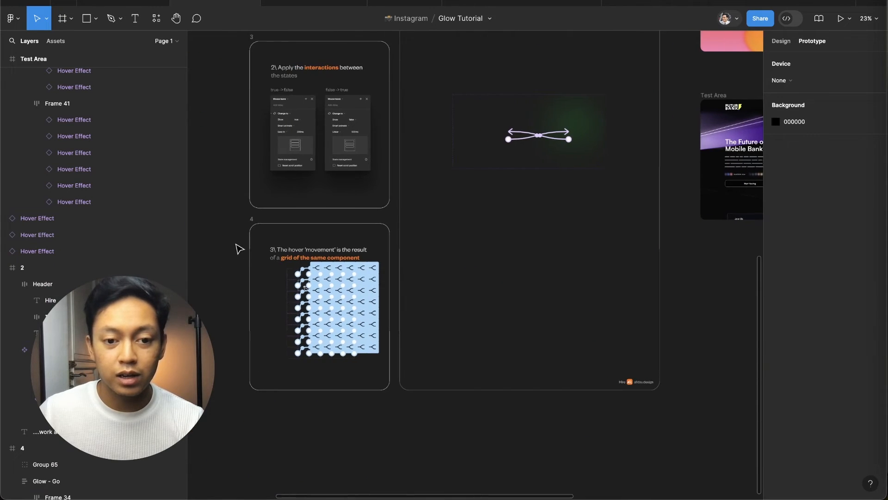
scroll(259, 252, "up", 5)
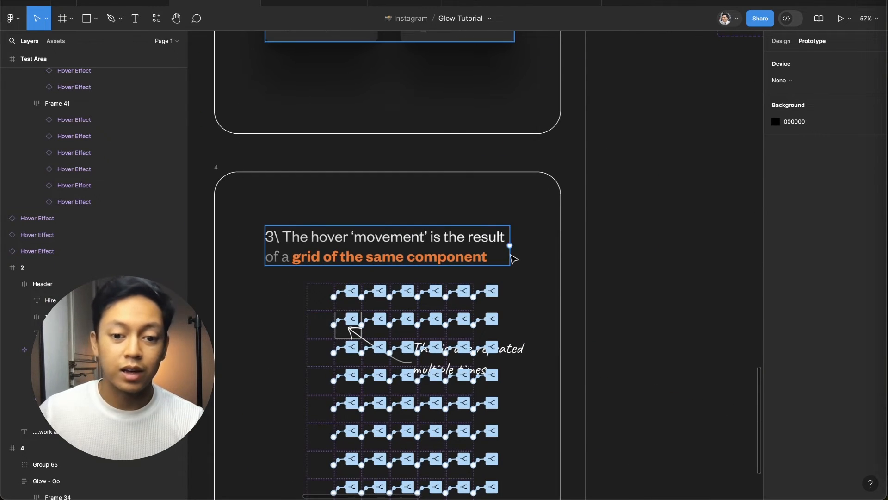
scroll(352, 327, "up", 5)
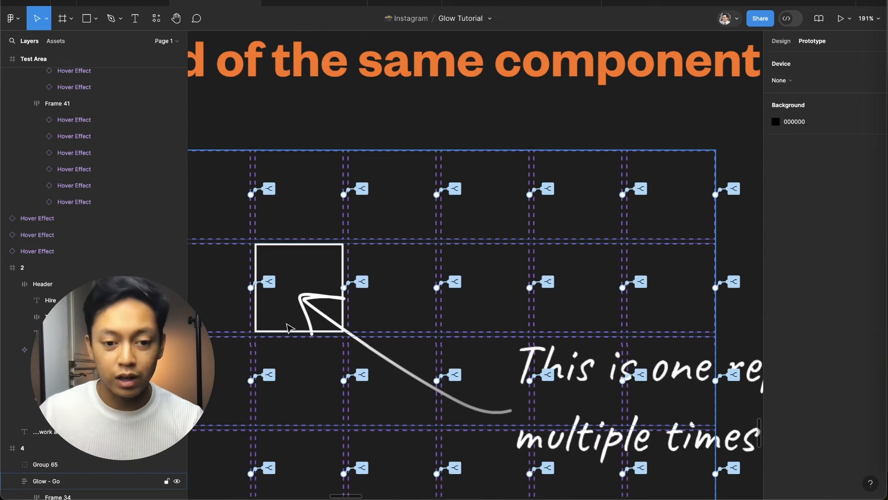
scroll(262, 277, "down", 2)
scroll(261, 278, "left", 3)
scroll(320, 287, "down", 4)
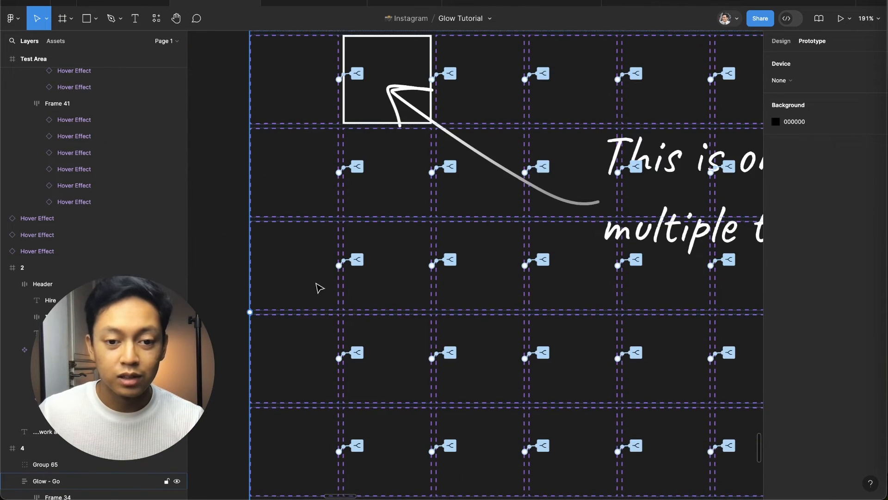
scroll(401, 243, "down", 5)
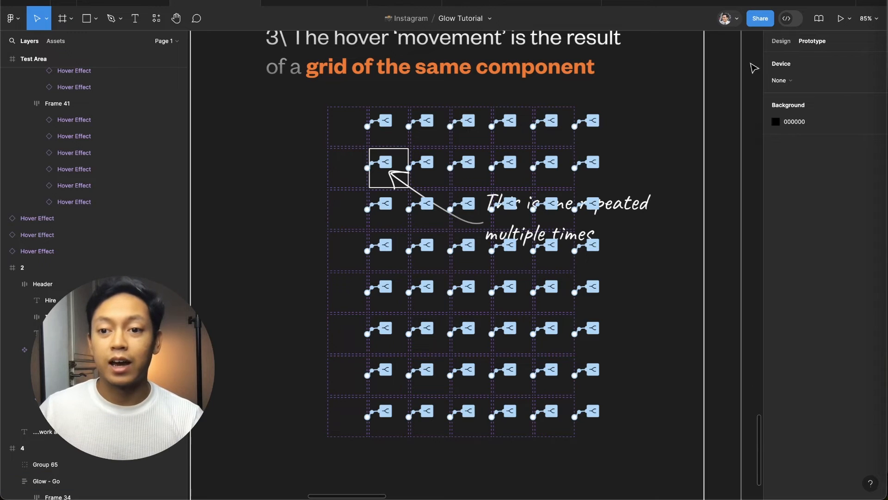
left_click(777, 45)
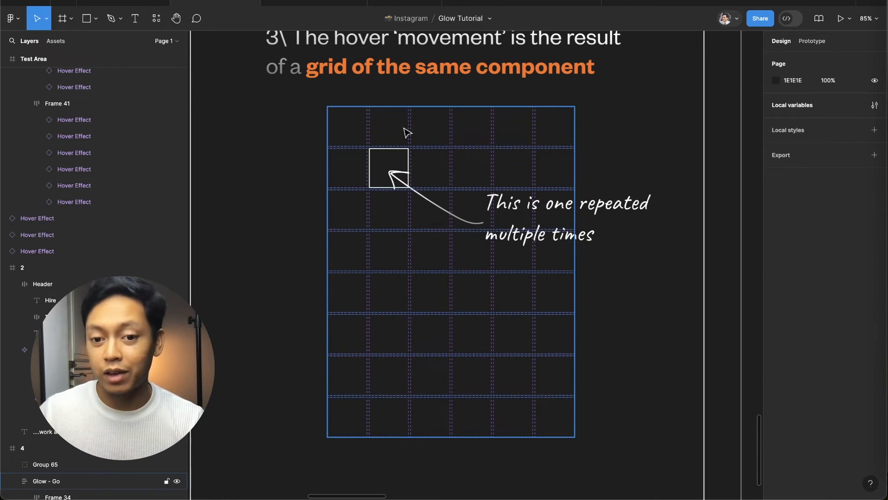
left_click(811, 46)
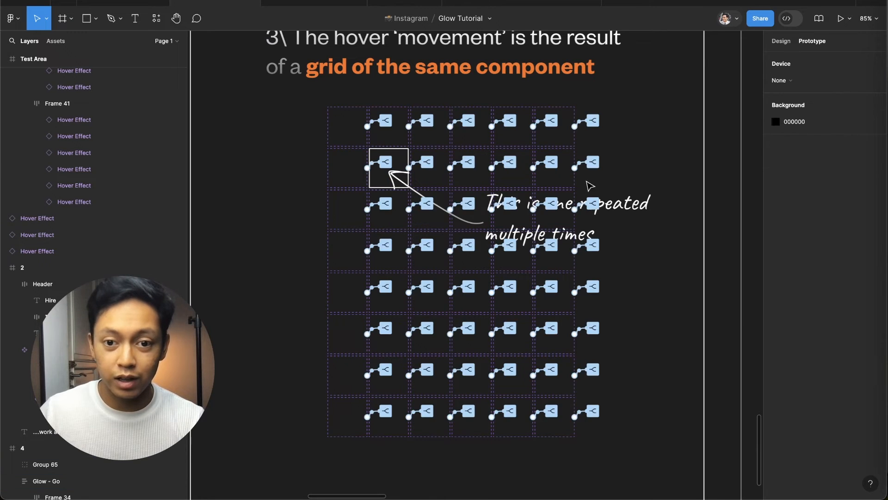
scroll(587, 185, "down", 5)
scroll(529, 230, "right", 5)
scroll(544, 248, "up", 10)
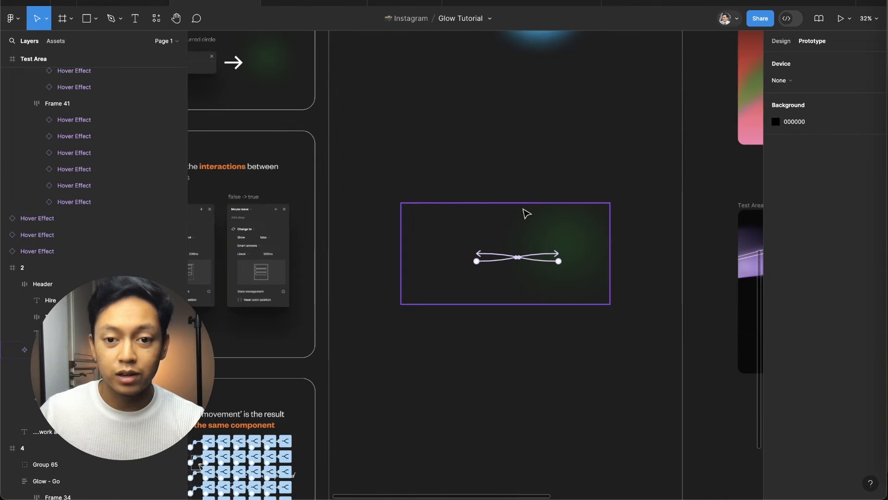
- Copy Component 1's false variant and paste it as an instance into the empty lower area of frame 2
left_click(546, 133)
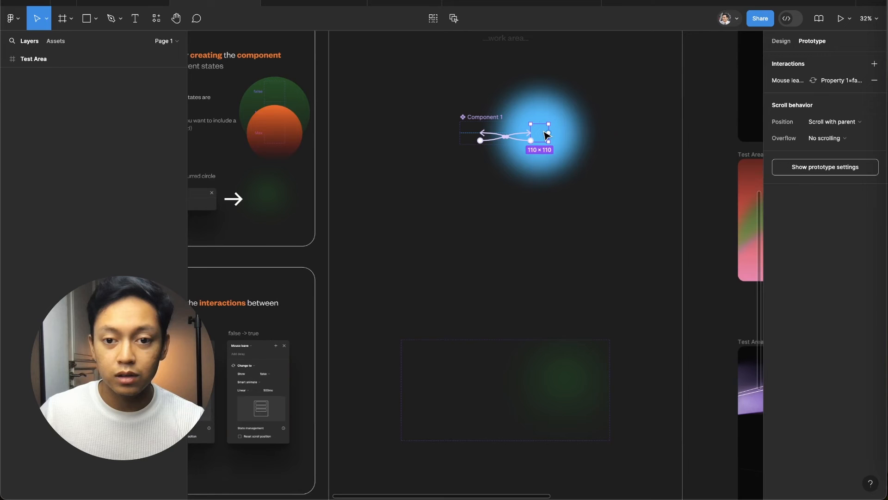
left_click(468, 134)
key("super+c")
scroll(436, 368, "down", 5)
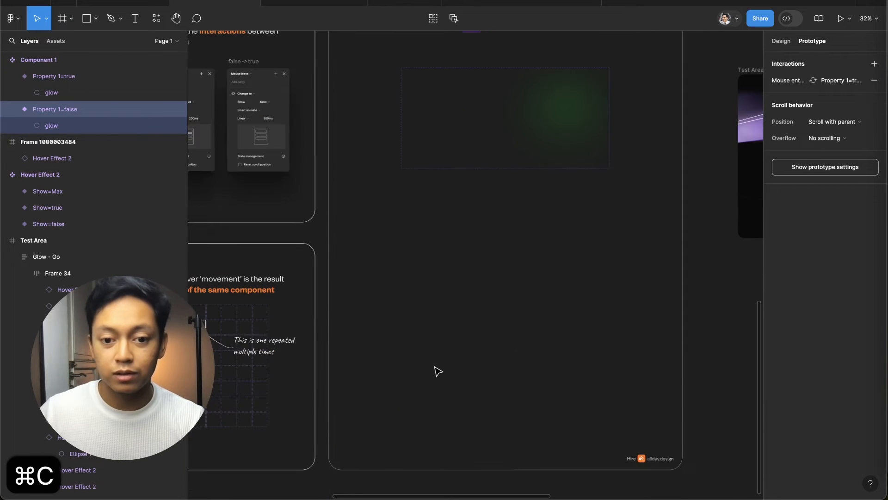
left_click(441, 307)
key("super+v")
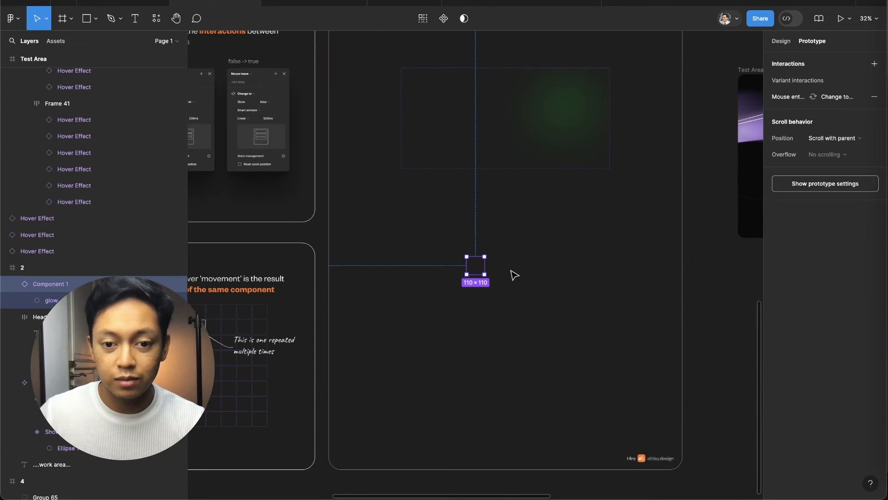
- Duplicate the instance until four copies sit edge to edge in a horizontal row
scroll(512, 276, "up", 5)
left_click(775, 46)
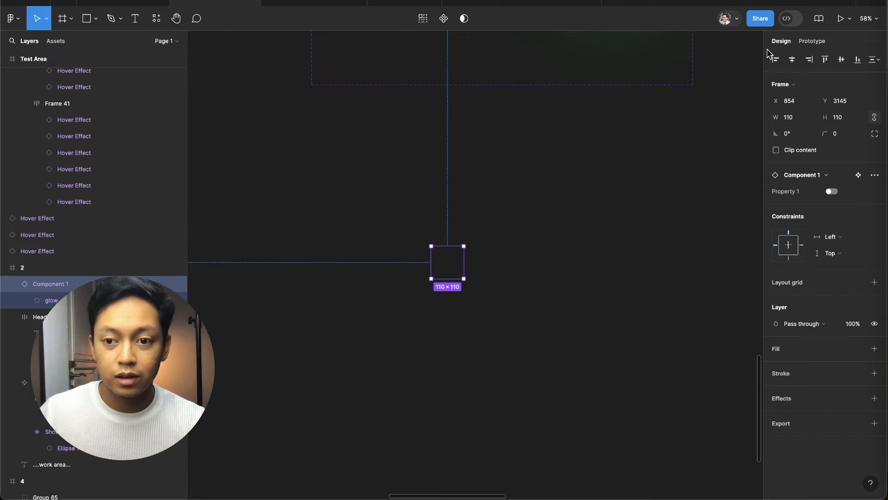
left_click(523, 267)
left_click_drag(446, 265, 408, 267)
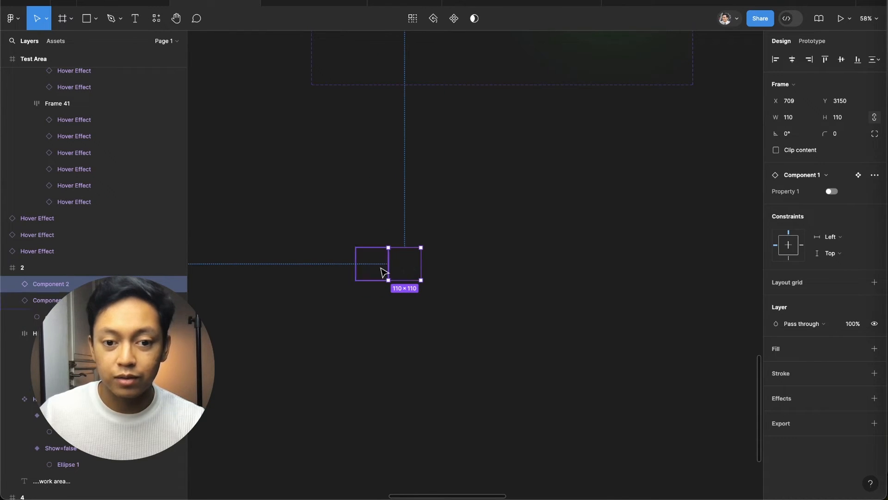
left_click(382, 272)
left_click(406, 271, "shift")
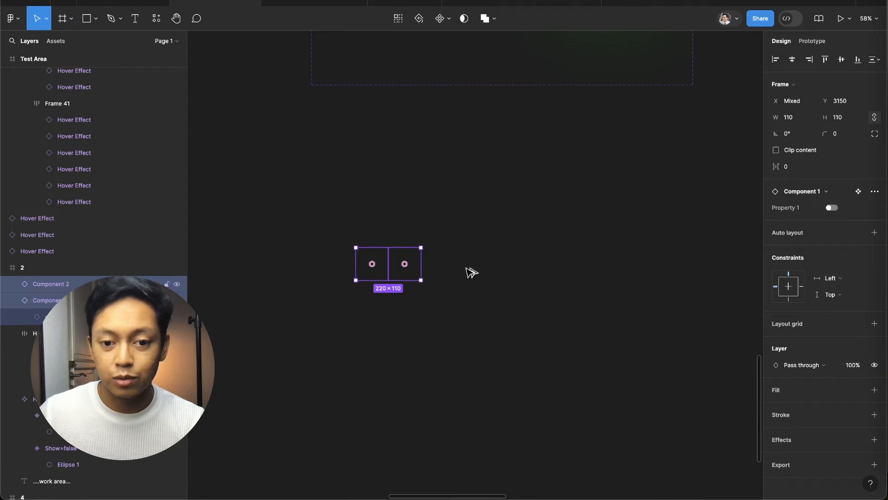
left_click_drag(407, 272, 484, 267, "alt")
- Wrap the four instances in a horizontal auto layout and duplicate the last two to extend the row to six
left_click_drag(521, 237, 346, 299)
key("shift+a")
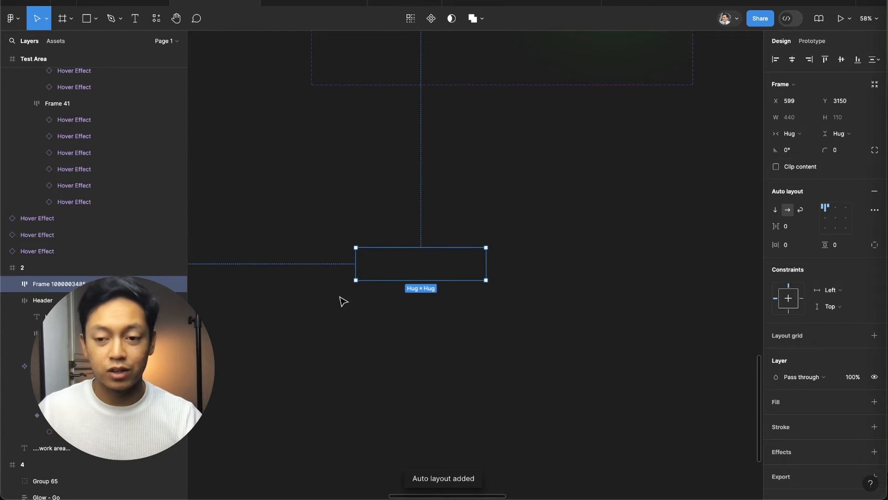
left_click(440, 275)
left_click(470, 264, "shift")
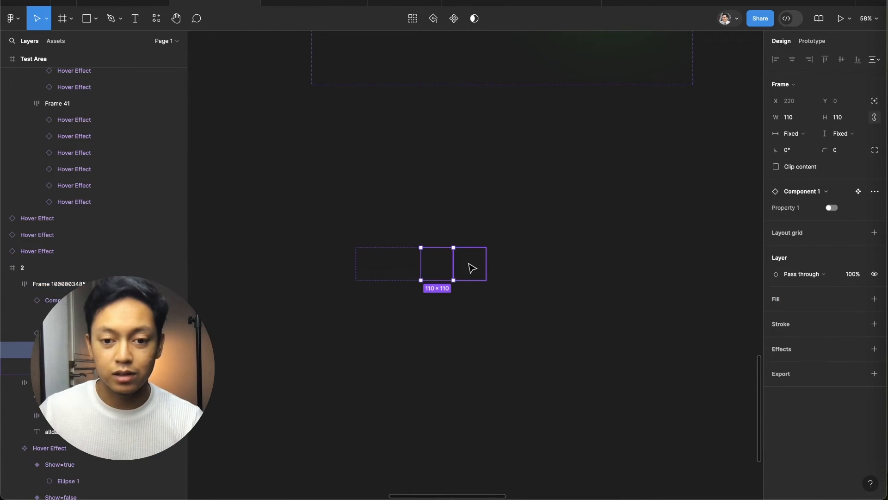
key("super+c")
key("super+v")
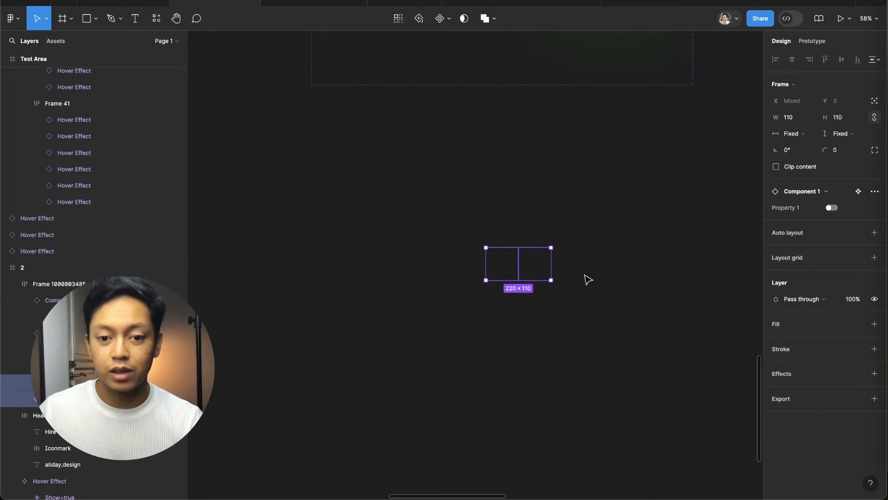
left_click(591, 337)
- Duplicate the six-instance row below the original and wrap both rows in a vertical auto layout with 0 spacing
left_click(415, 277)
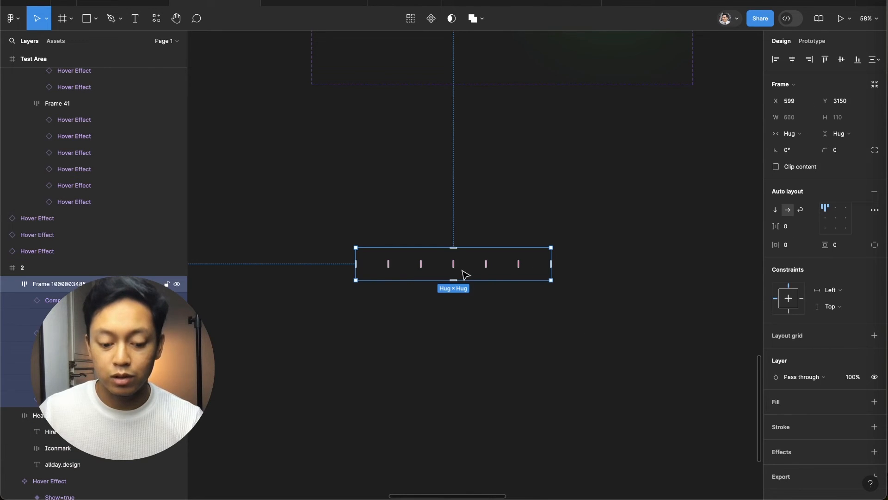
key("super+c")
key("super+v")
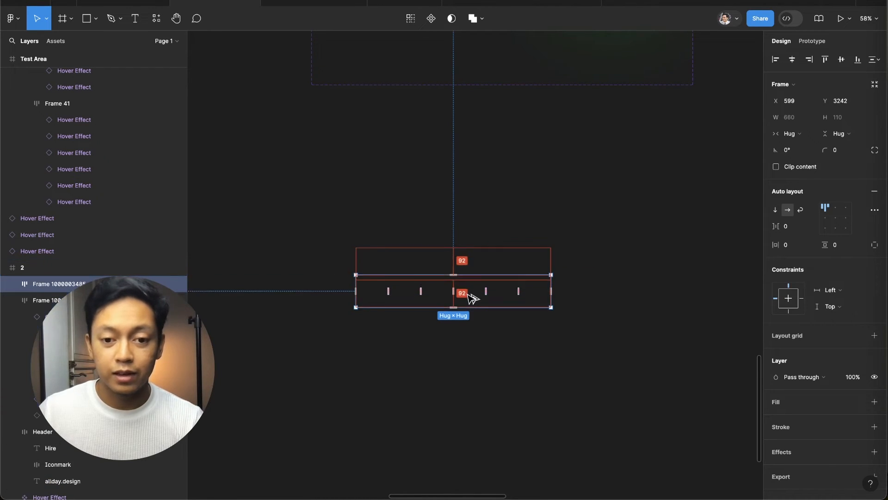
left_click(580, 241)
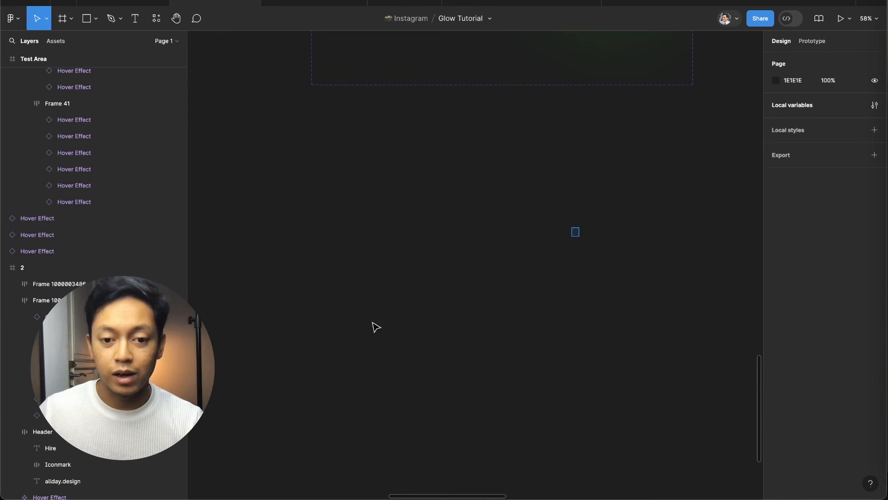
left_click_drag(578, 228, 339, 346)
key("shift+a")
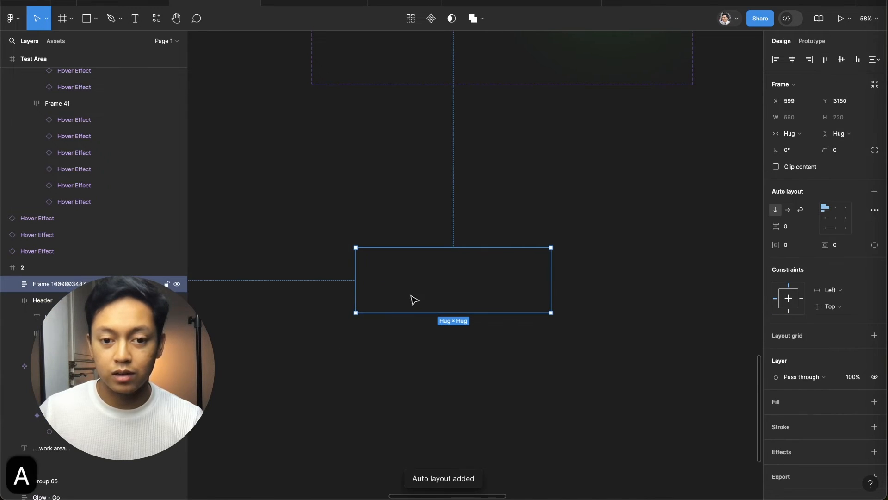
- Copy a row and paste it four times in the vertical auto layout to build a 6 × 6 grid
left_click(417, 299)
key("super+c")
key("super+v")
key("super+v")
key("super+v")
key("super+v")
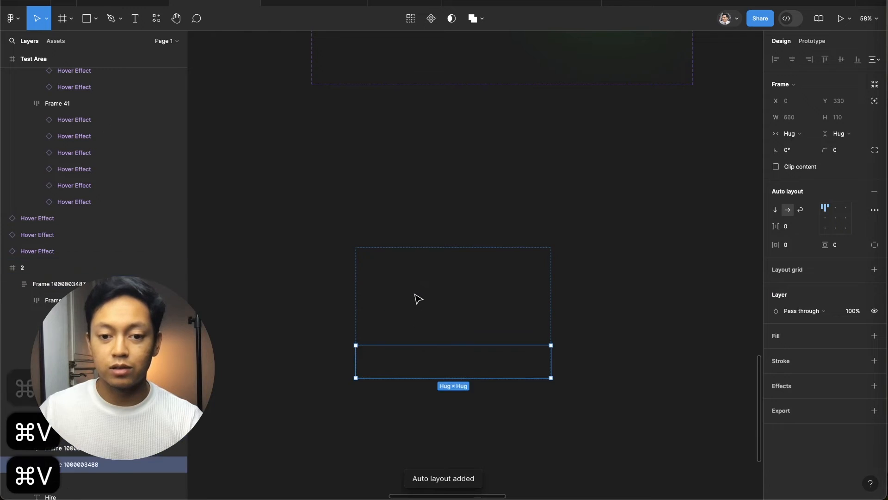
scroll(612, 380, "down", 3)
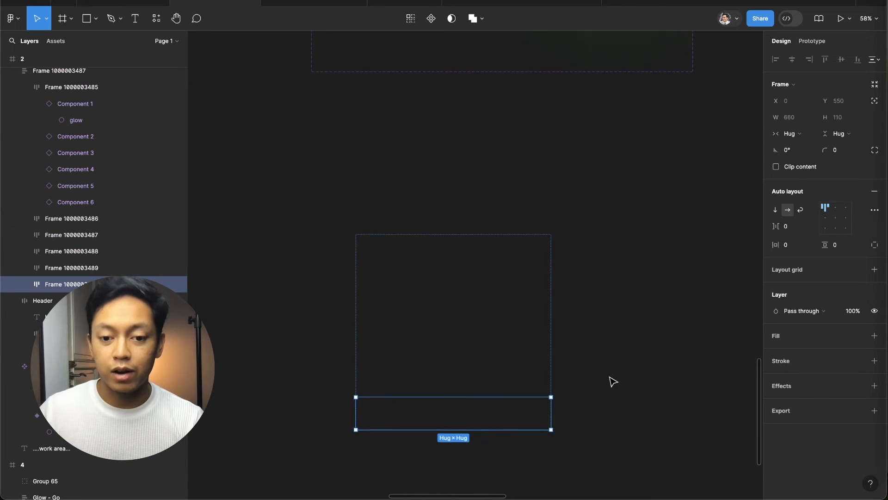
left_click(605, 367)
left_click(397, 238)
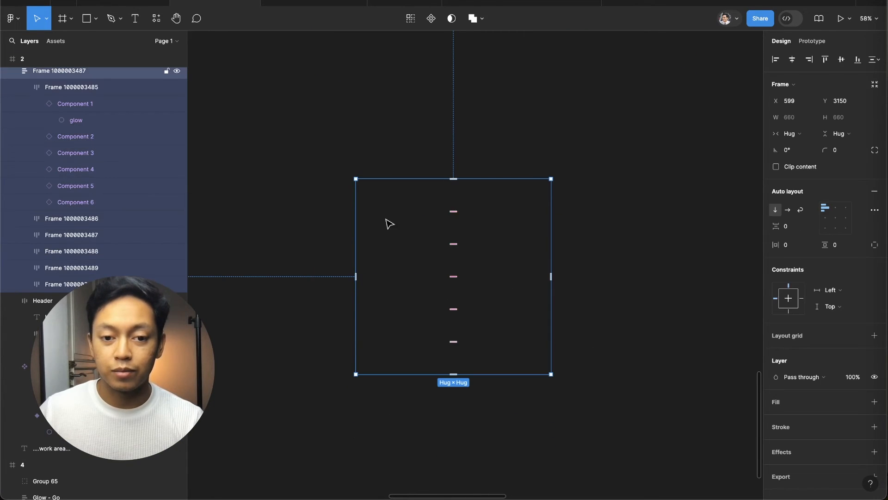
- Draw a frame of about 1457 × 1189 around the instance grid in the lower part of frame 2
scroll(330, 161, "down", 5)
left_click(330, 162)
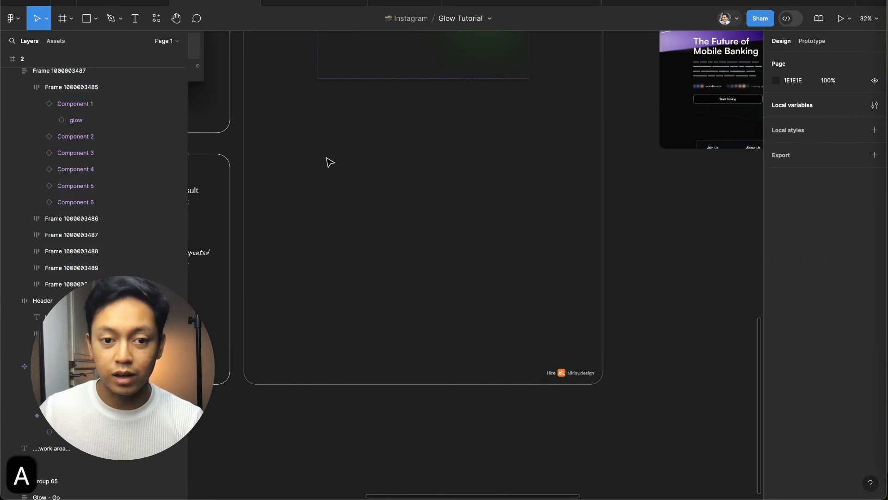
key("a")
left_click_drag(300, 143, 540, 339)
double_click(383, 247)
- Move the new frame containing the grid out of frame 2 to the page level
scroll(383, 247, "up", 10)
left_click(155, 66)
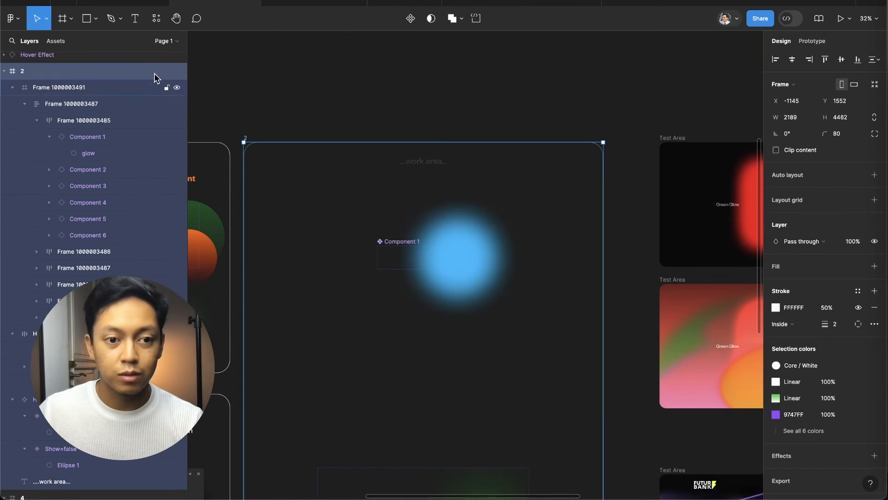
left_click_drag(154, 86, 154, 64)
scroll(323, 145, "down", 10)
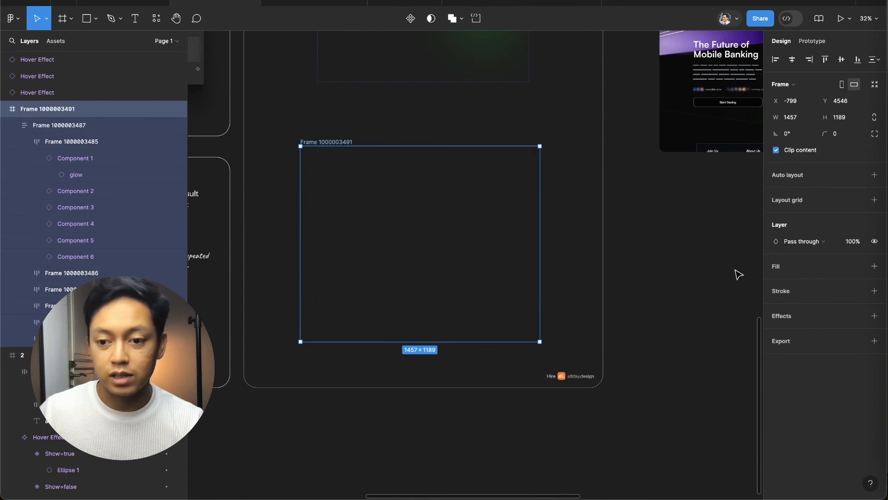
- Fill the new frame with black (000000) and move the instance grid to the frame's centre
left_click(874, 267)
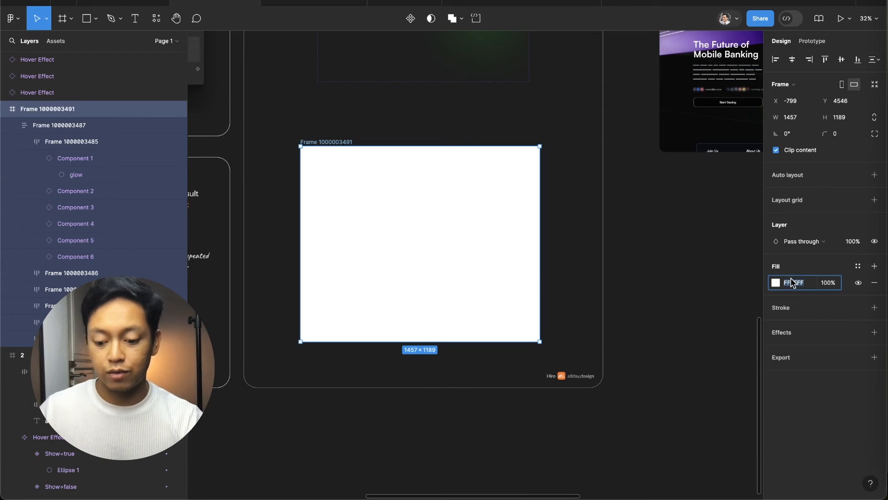
type("0")
key("Return")
left_click(639, 284)
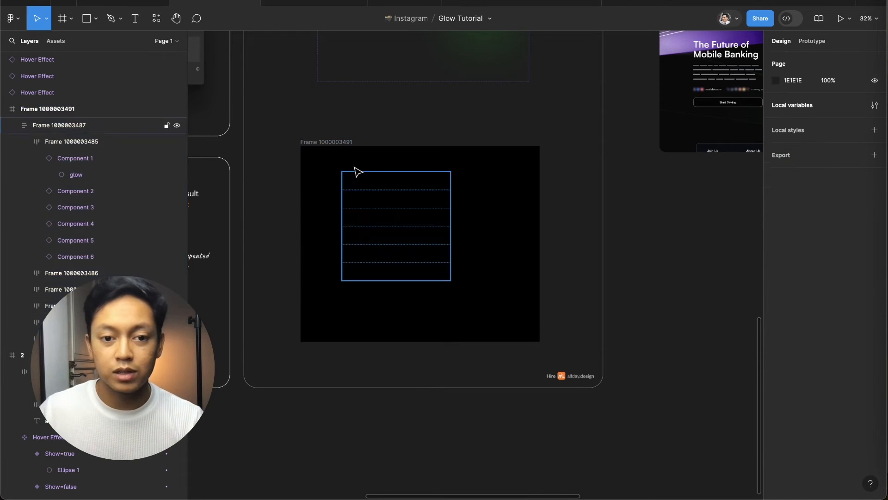
left_click(325, 144)
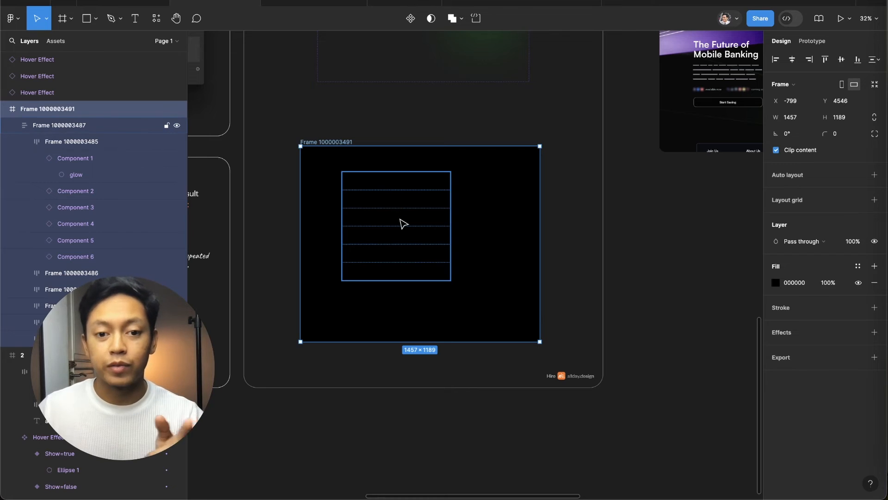
left_click_drag(403, 224, 425, 238)
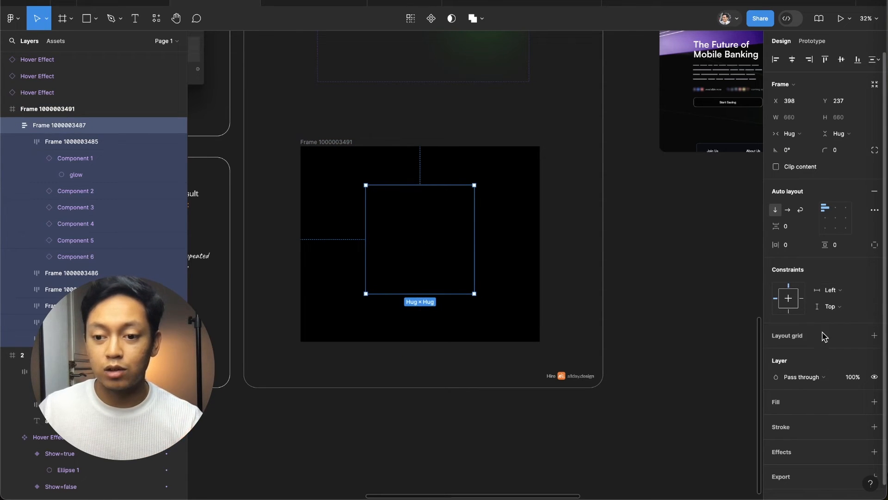
- Preview the black frame holding the instance grid in an enlarged prototype window, test its hover glow, and close the preview
left_click(808, 380)
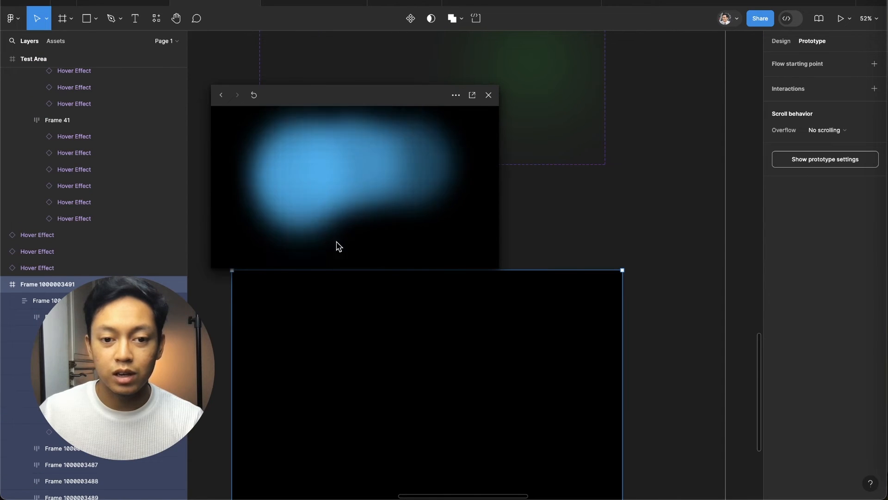
scroll(447, 404, "down", 3)
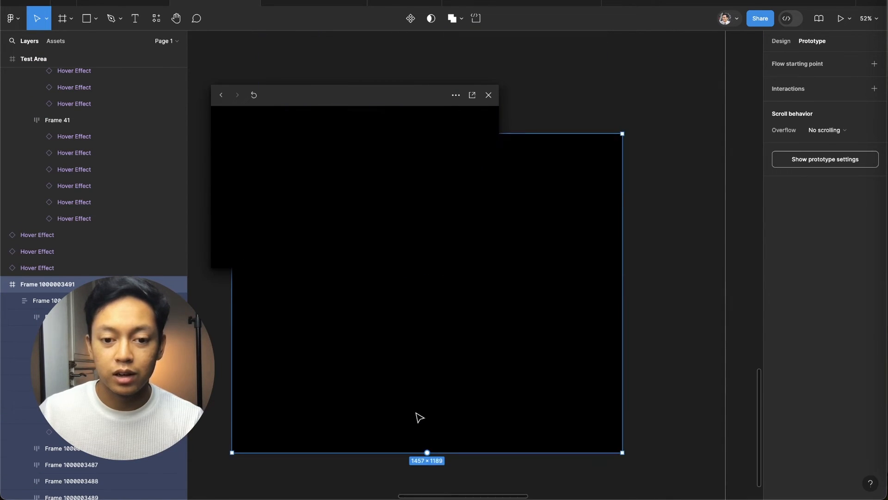
scroll(418, 416, "up", 2)
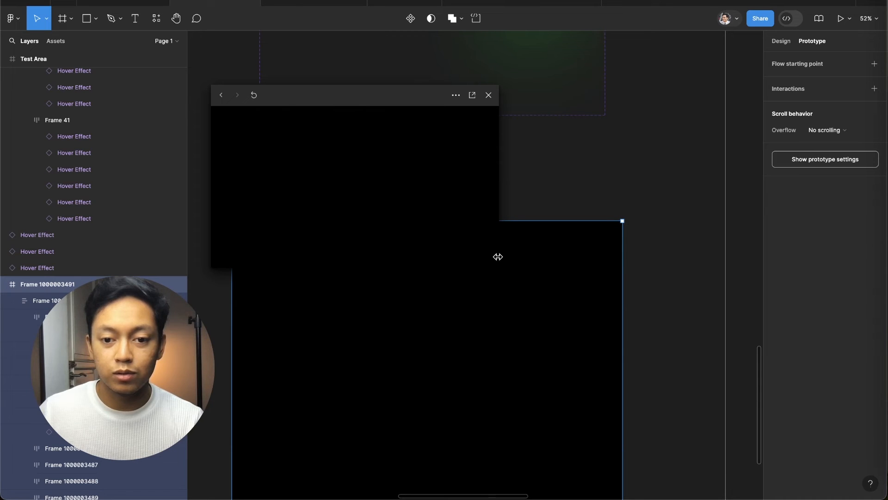
left_click_drag(499, 265, 702, 468)
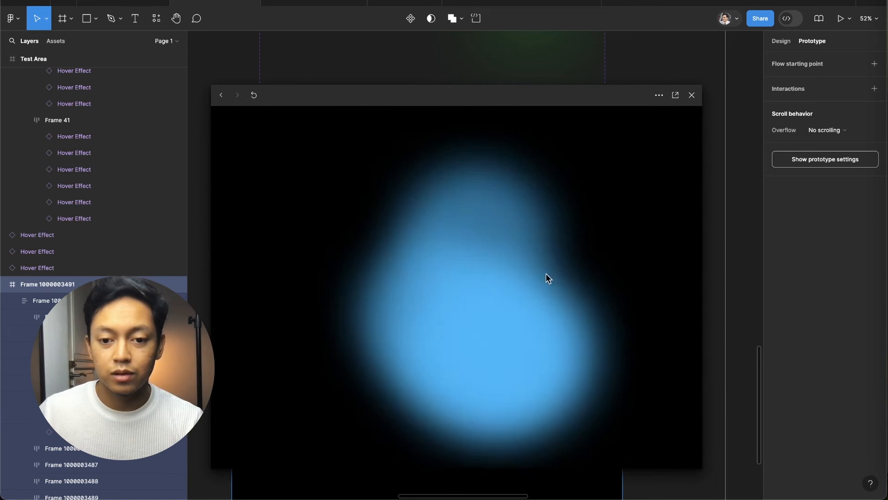
left_click(691, 94)
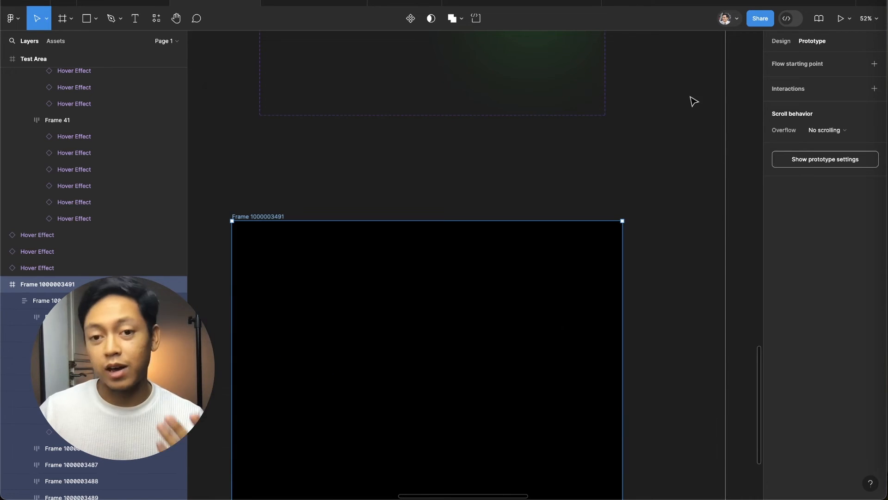
left_click(667, 313)
- Preview the black Test Area frame with the red glow in an enlarged window, test its hover effect, and close the preview
scroll(435, 370, "down", 2)
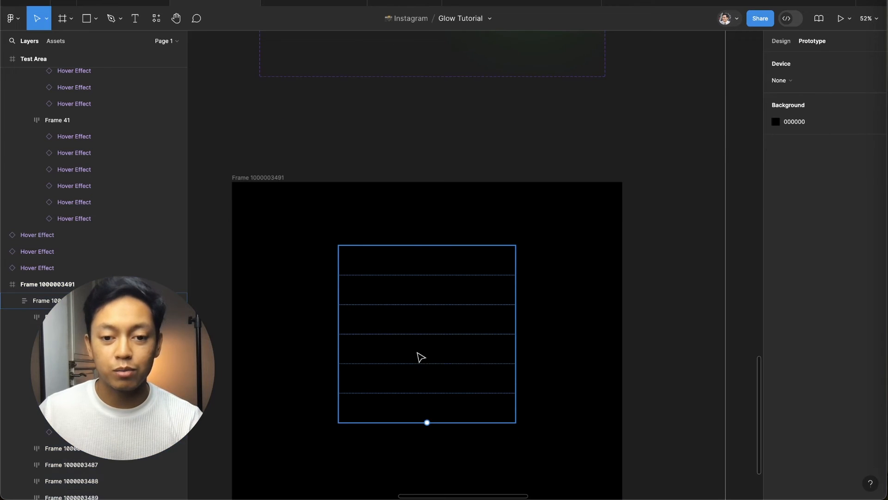
scroll(416, 357, "down", 5)
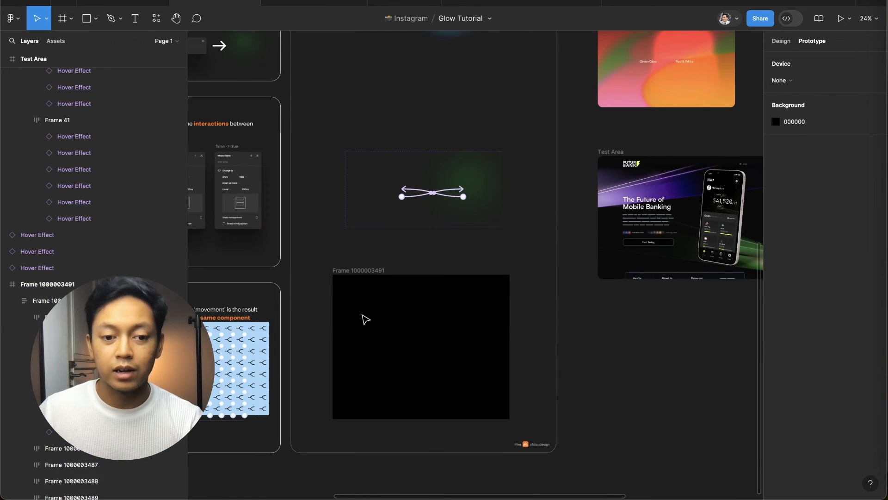
scroll(472, 347, "up", 6)
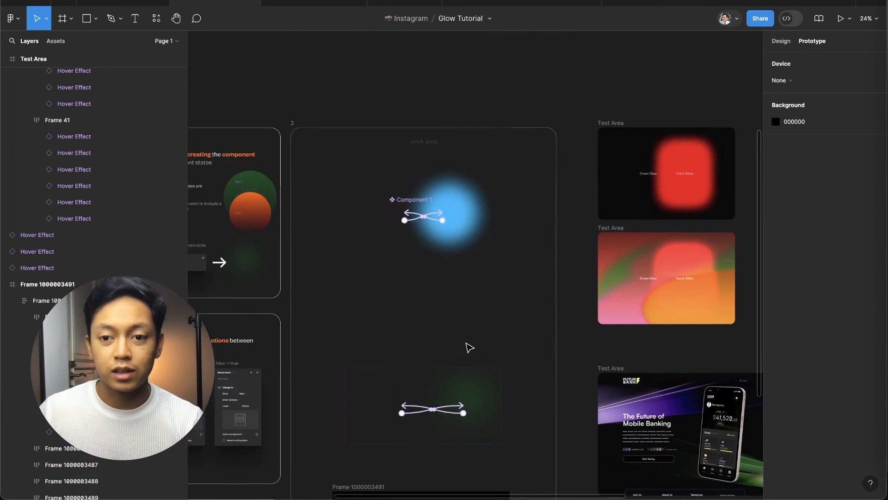
scroll(460, 350, "down", 1)
scroll(457, 350, "right", 3)
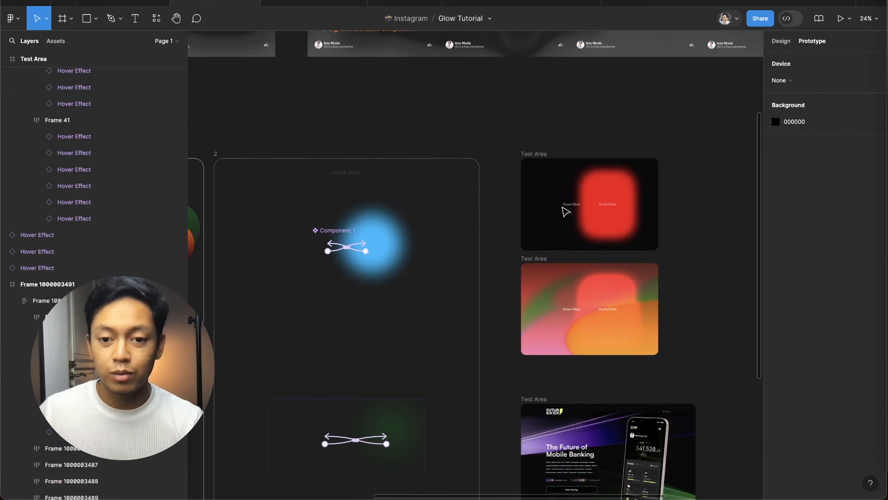
left_click(540, 156)
key("shift+space")
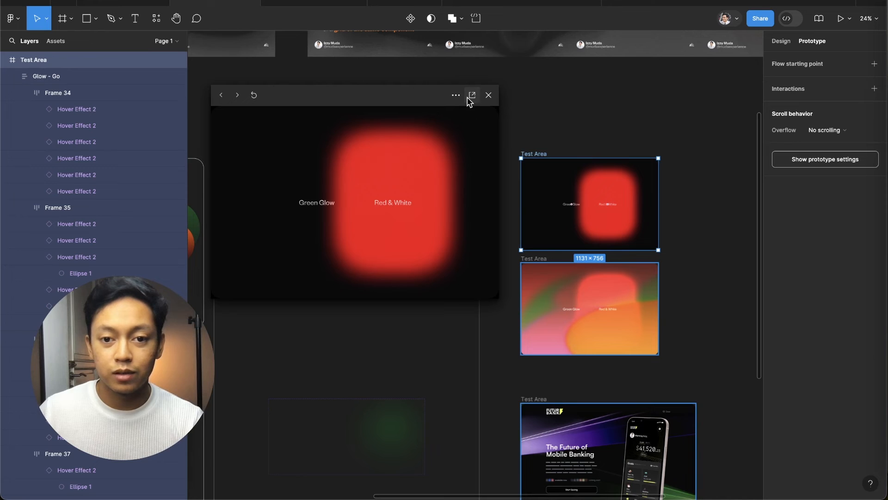
left_click_drag(498, 301, 773, 497)
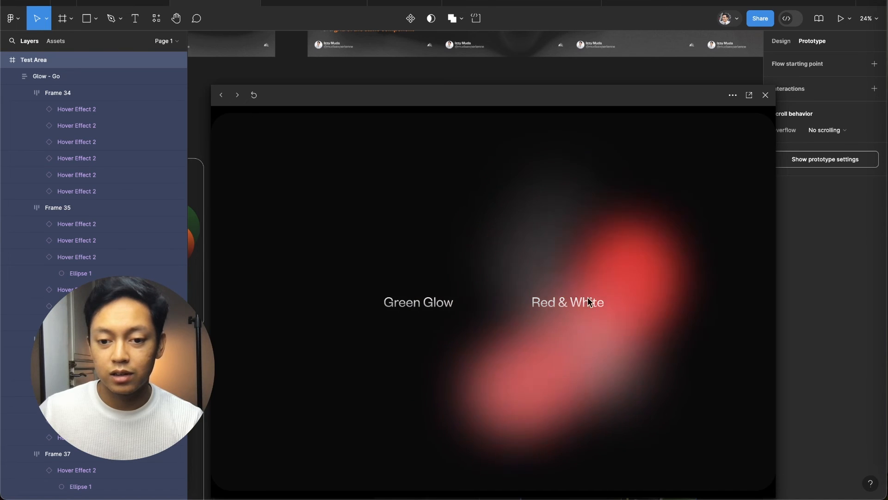
left_click(764, 95)
- Preview the Test Area frame with the multicolour gradient background, test its hover glow, and close the preview
scroll(678, 277, "up", 3)
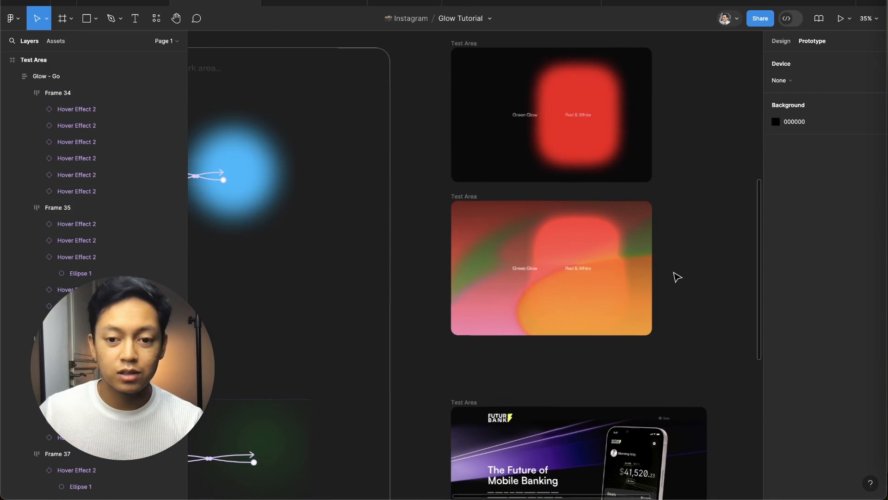
left_click(458, 198)
key("shift+space")
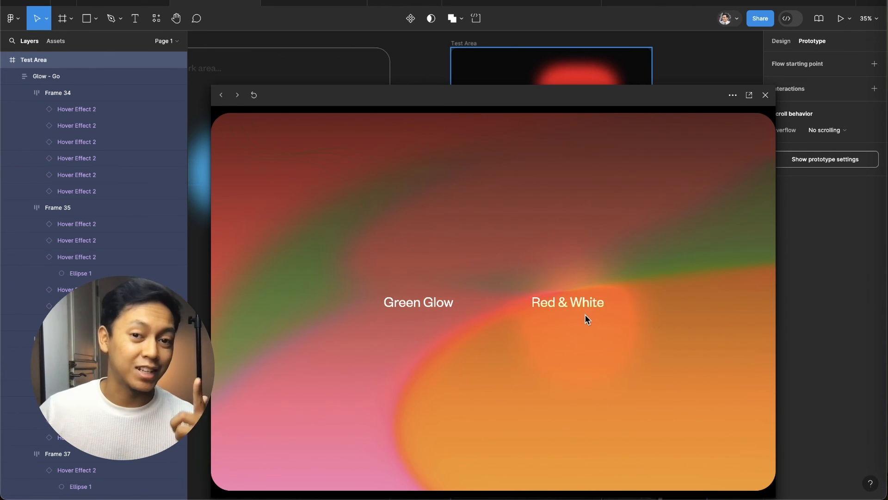
left_click(765, 95)
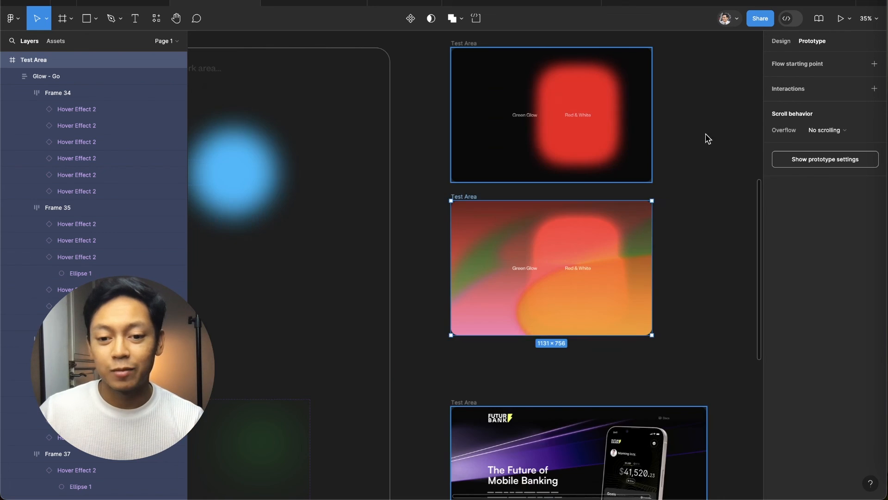
- Preview the Test Area frame with the mobile banking landing page in an enlarged window, test its hover effect, and close the preview
scroll(587, 311, "down", 5)
left_click(485, 173)
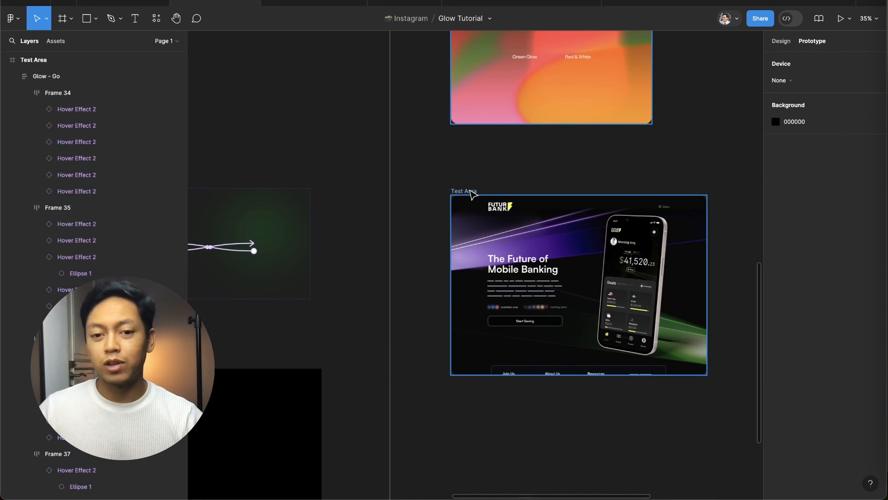
left_click(469, 191)
key("shift+space")
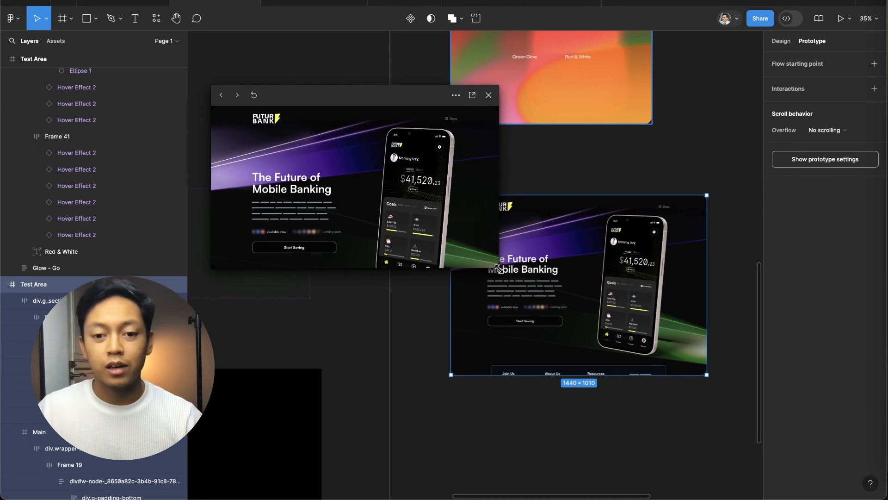
left_click_drag(501, 273, 717, 450)
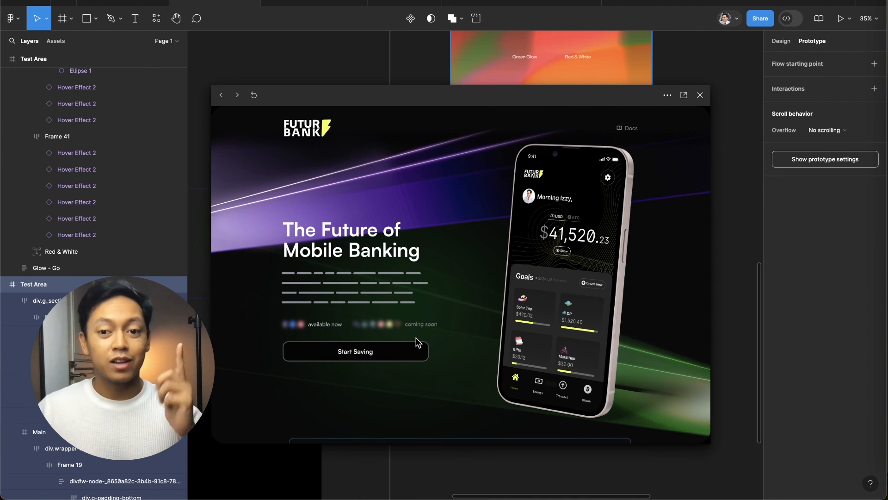
left_click(700, 96)
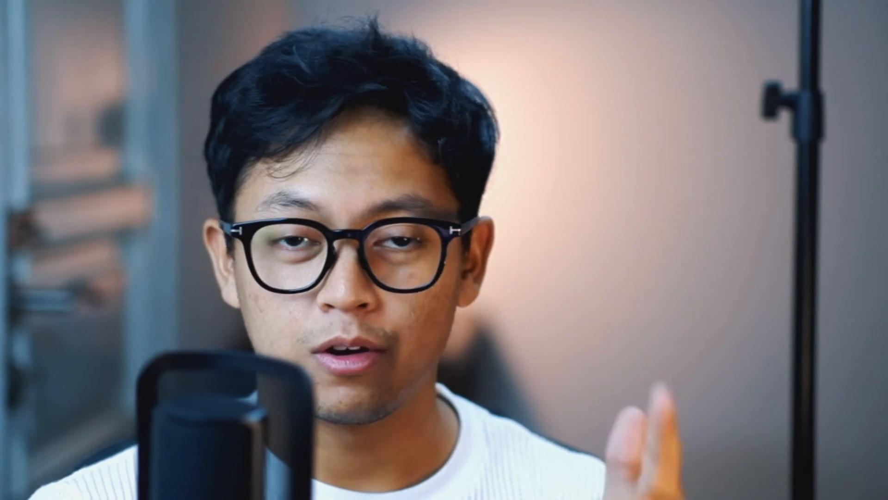